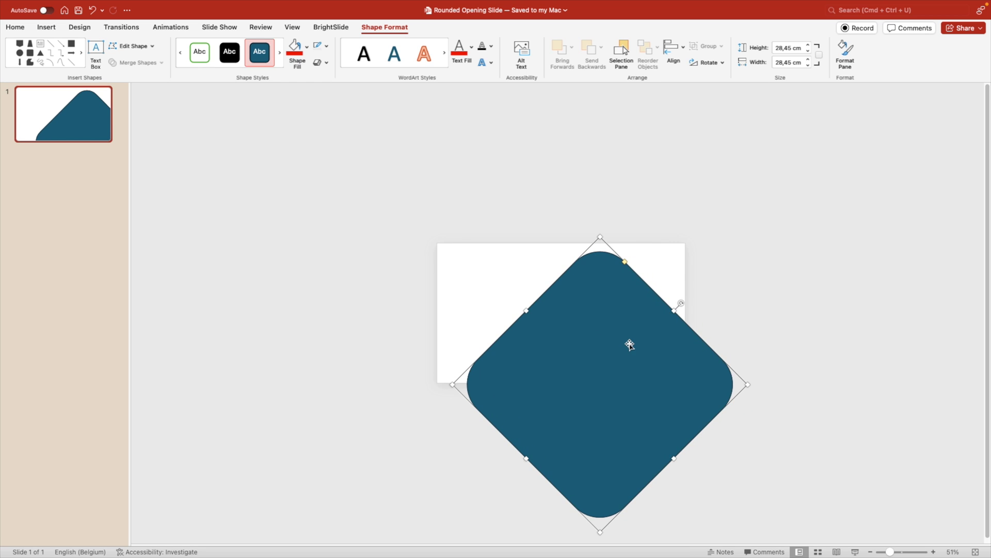
- Duplicate the large diamond up and right, resizing the copy to about 14,78 × 19,62 cm
left_click(728, 276)
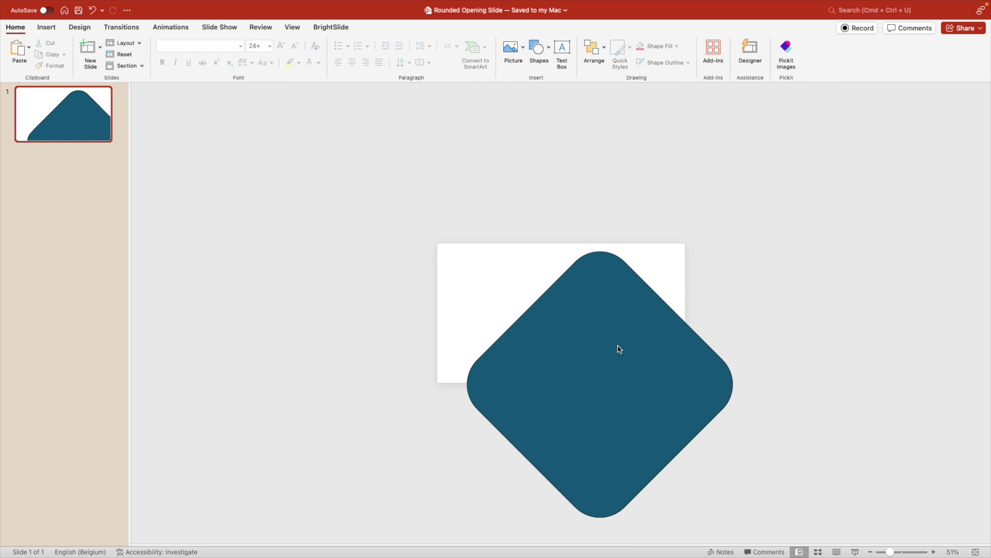
left_click(639, 389)
left_click_drag(570, 271, 770, 232)
left_click_drag(853, 150, 752, 262)
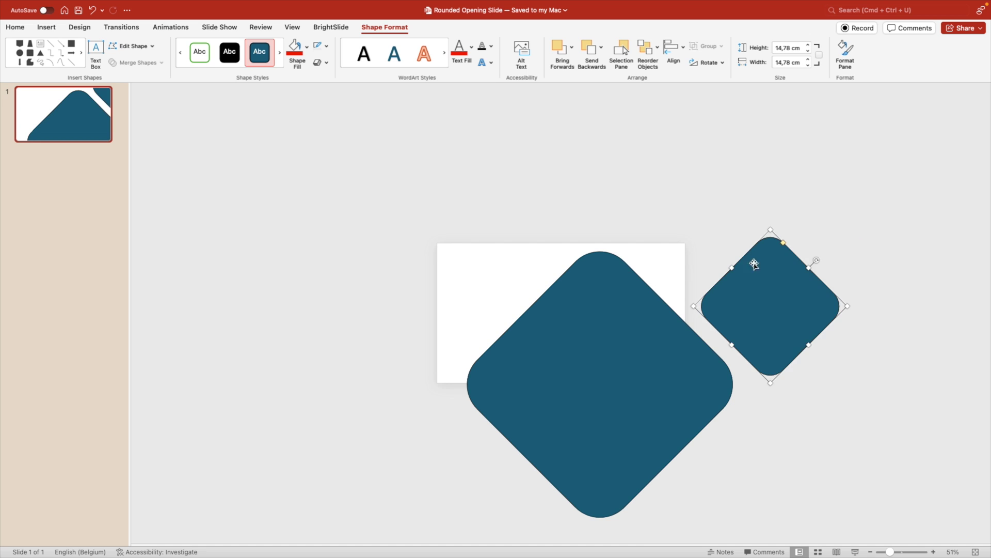
left_click_drag(776, 332, 698, 270)
left_click_drag(655, 206, 613, 205)
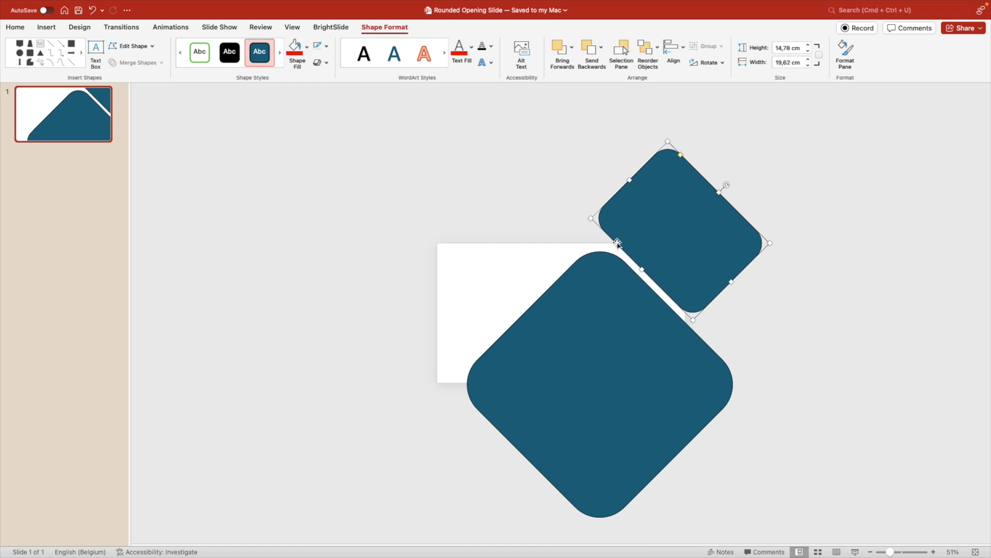
- Duplicate the small diamond to the top-centre and reshape it into a rounder rounded square
left_click_drag(694, 259, 538, 235)
left_click_drag(563, 161, 519, 227)
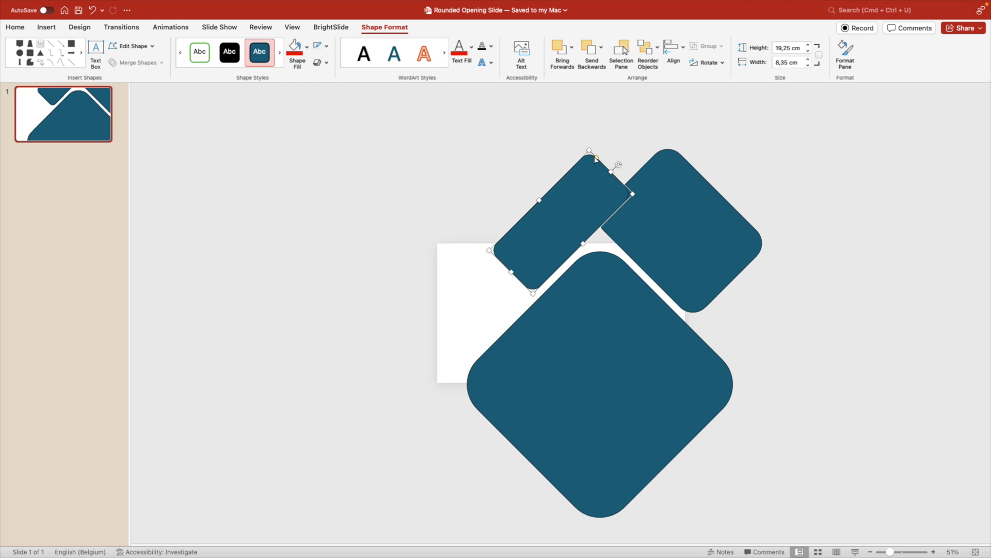
left_click_drag(596, 158, 599, 169)
left_click(832, 296)
left_click(541, 229)
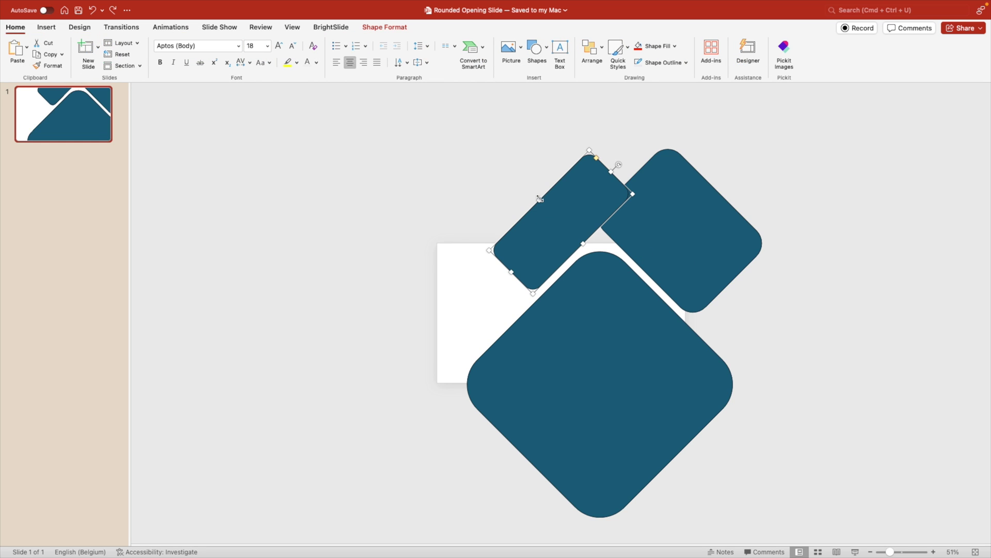
left_click_drag(539, 200, 481, 142)
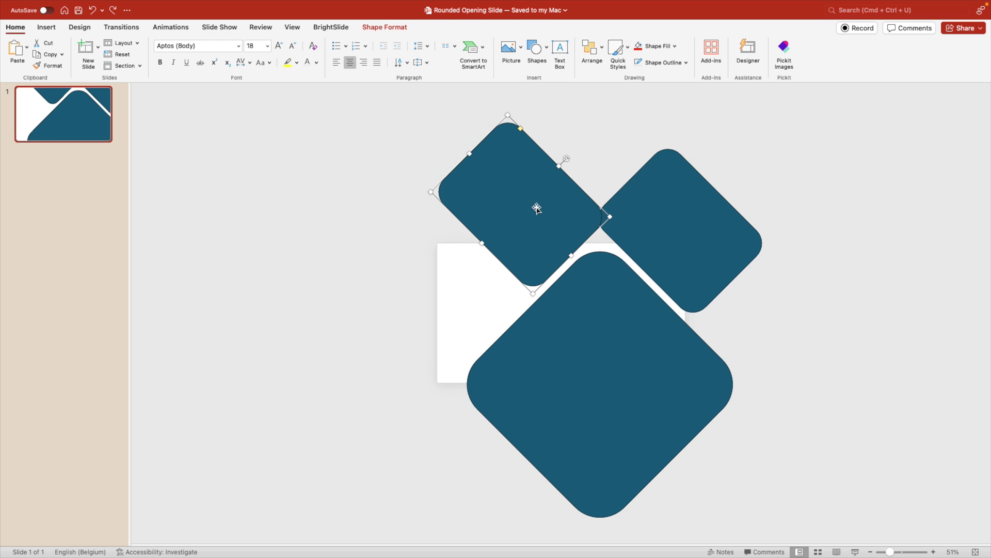
left_click_drag(558, 167, 581, 145)
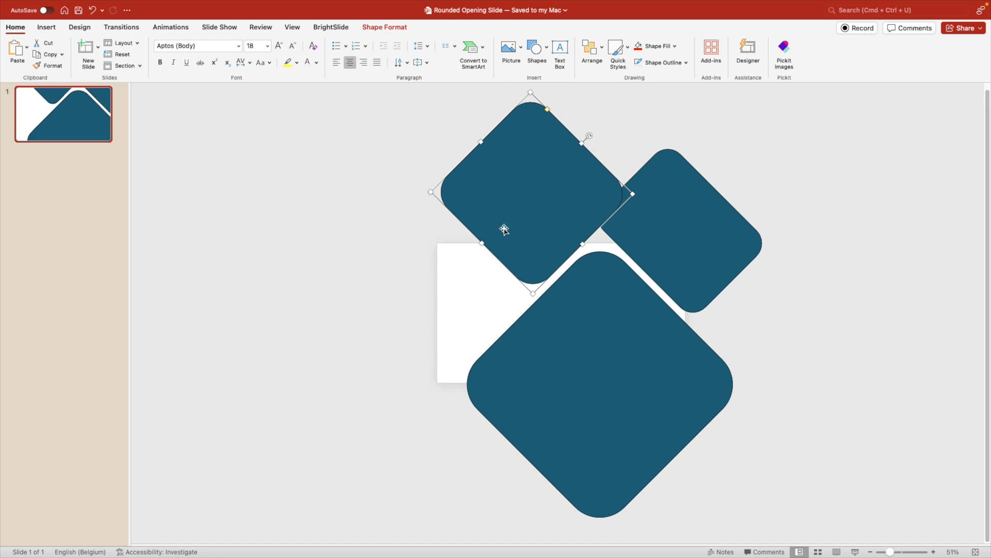
left_click(472, 251)
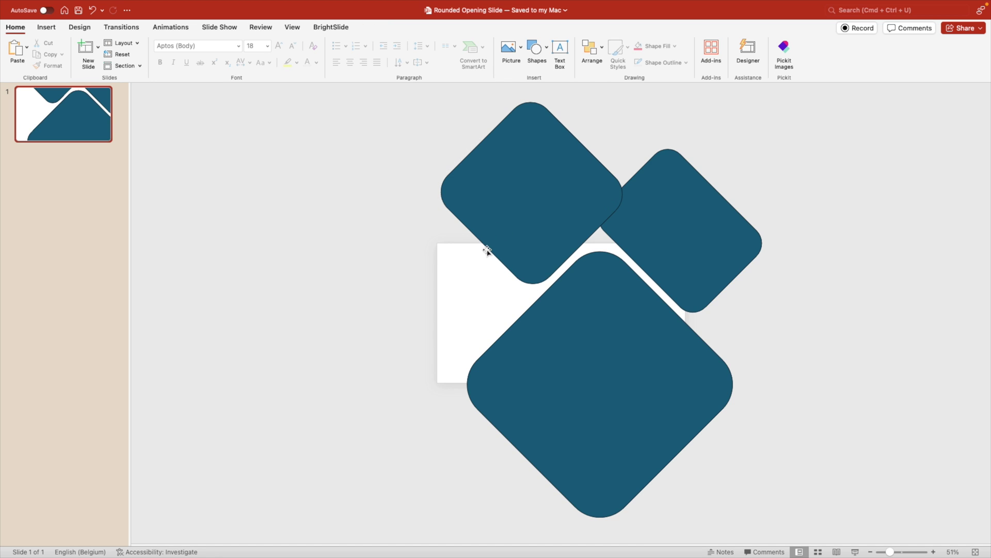
- Enlarge the right diamond slightly and undo an accidental move to the slide's left
left_click(692, 308)
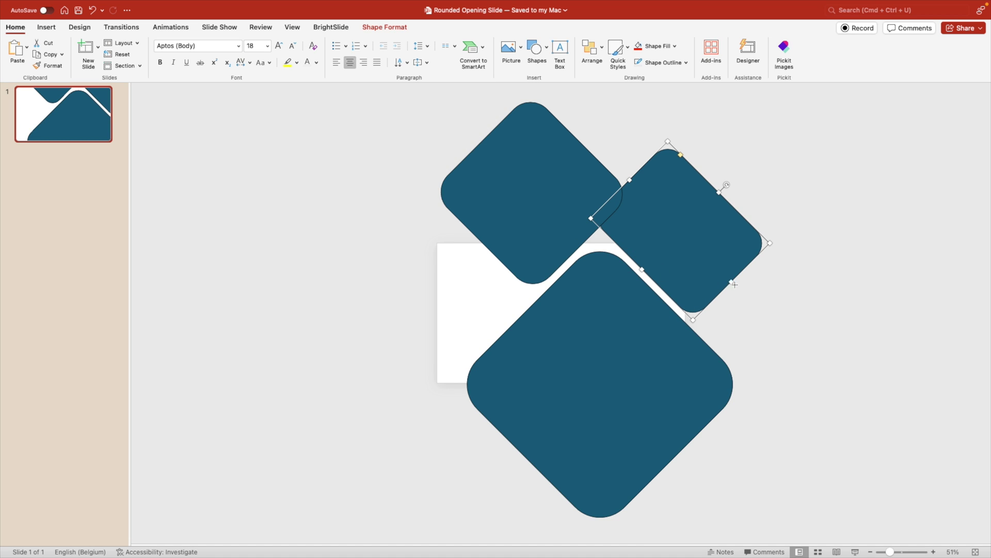
left_click_drag(732, 282, 743, 296)
key("Escape")
left_click_drag(679, 255, 423, 293)
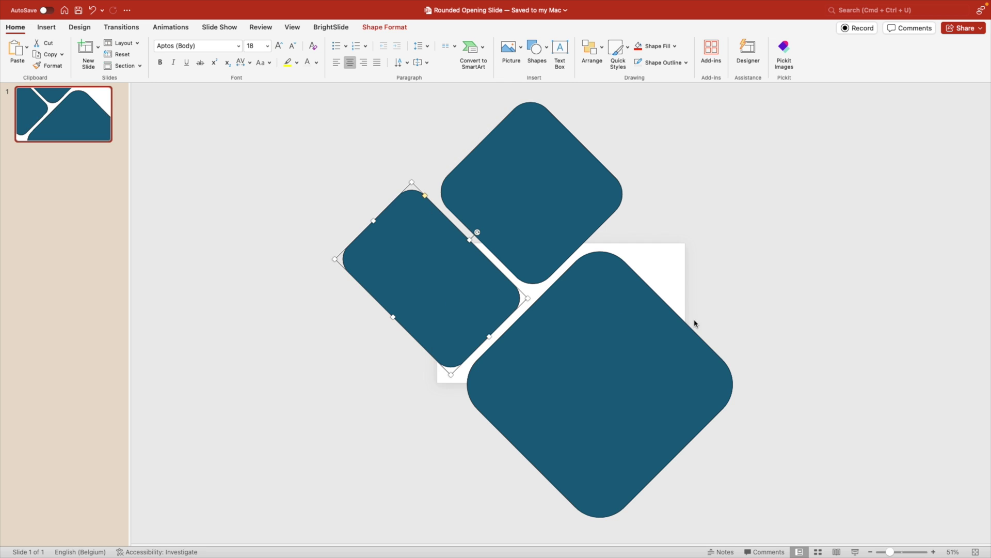
key("super+z")
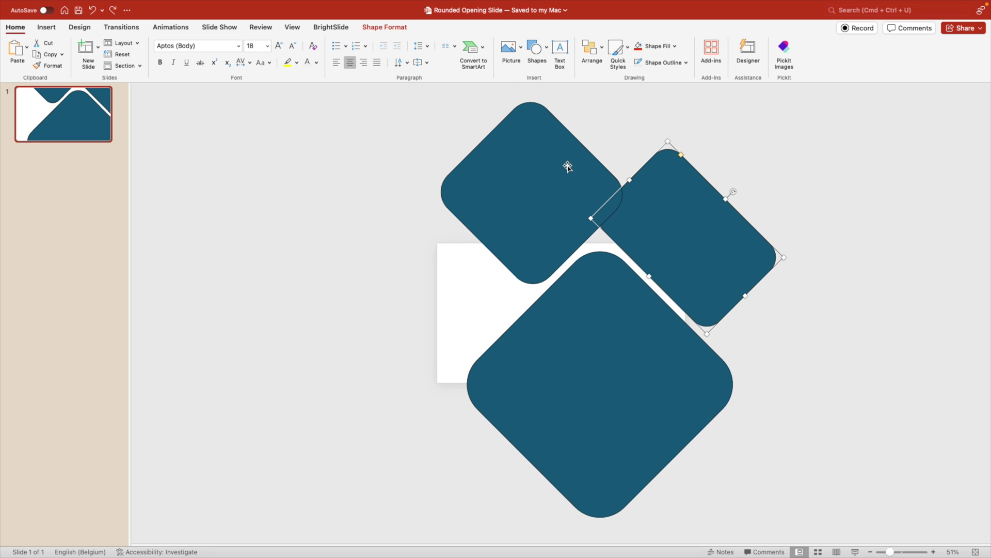
- Cover the top diamond's upper part with a rectangle and Subtract it, keeping the lower tip
left_click(536, 49)
left_click(643, 82)
mouse_move(388, 94)
left_mouse_down()
mouse_move(456, 161)
mouse_move(746, 244)
left_mouse_up()
left_click(538, 272)
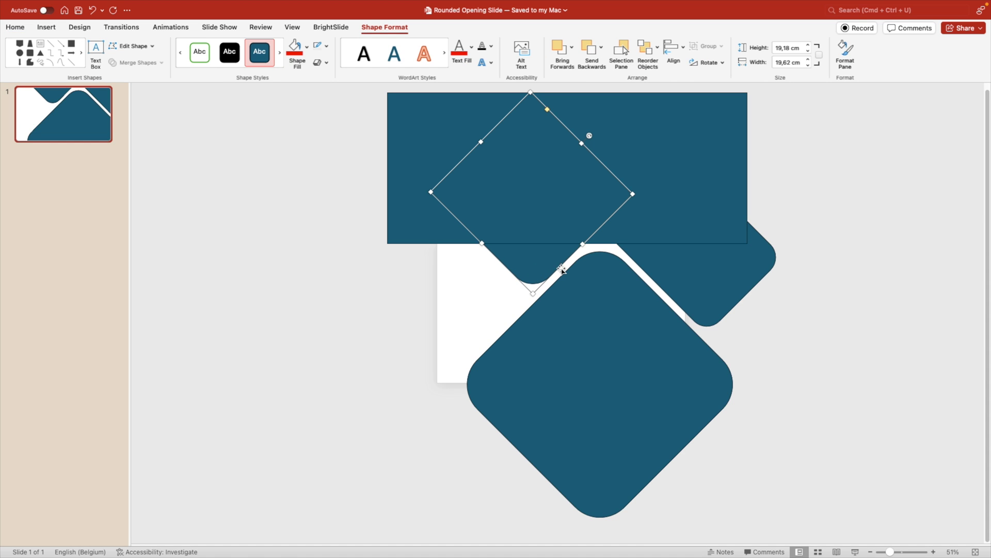
left_click(670, 137, "shift")
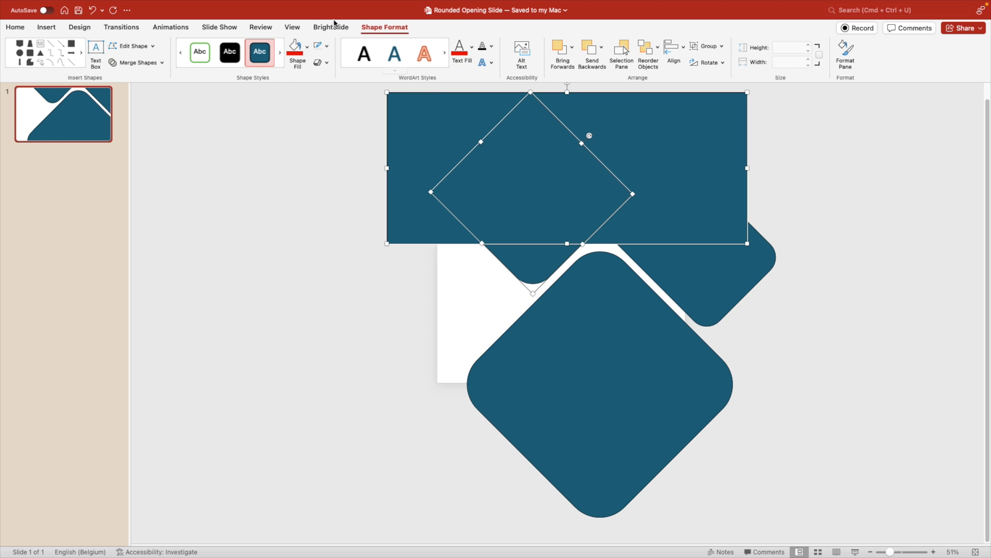
left_click(370, 30)
left_click(378, 29)
left_click(136, 63)
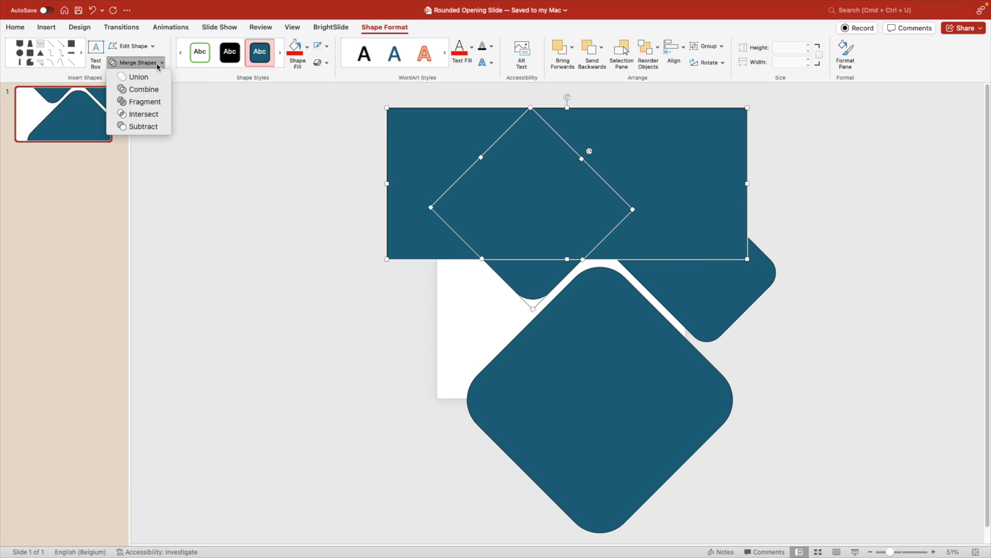
left_click(138, 127)
left_click(272, 214)
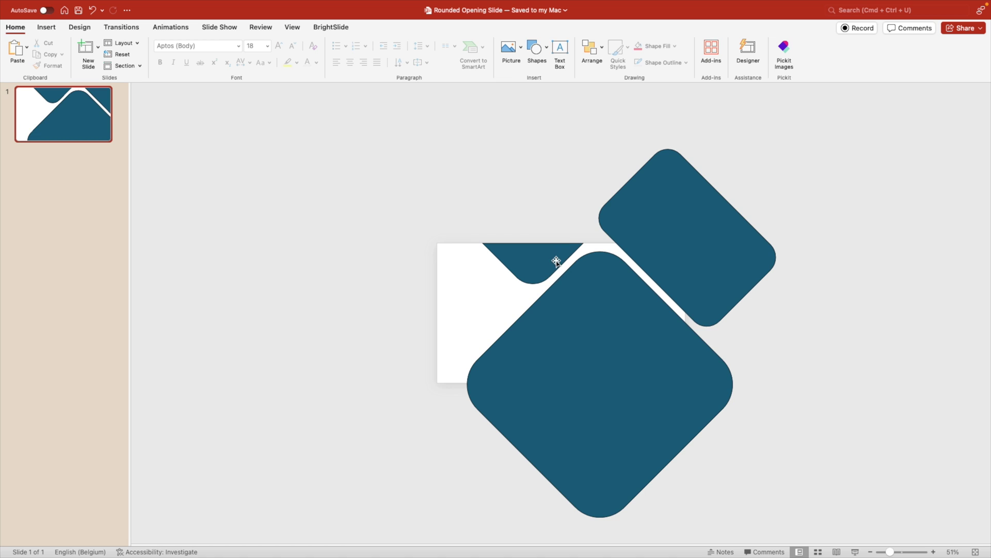
- Subtract a rectangle from the large diamond to cut off its part below the slide
left_click(535, 47)
left_click(642, 82)
left_click_drag(438, 383, 783, 523)
left_click(547, 341)
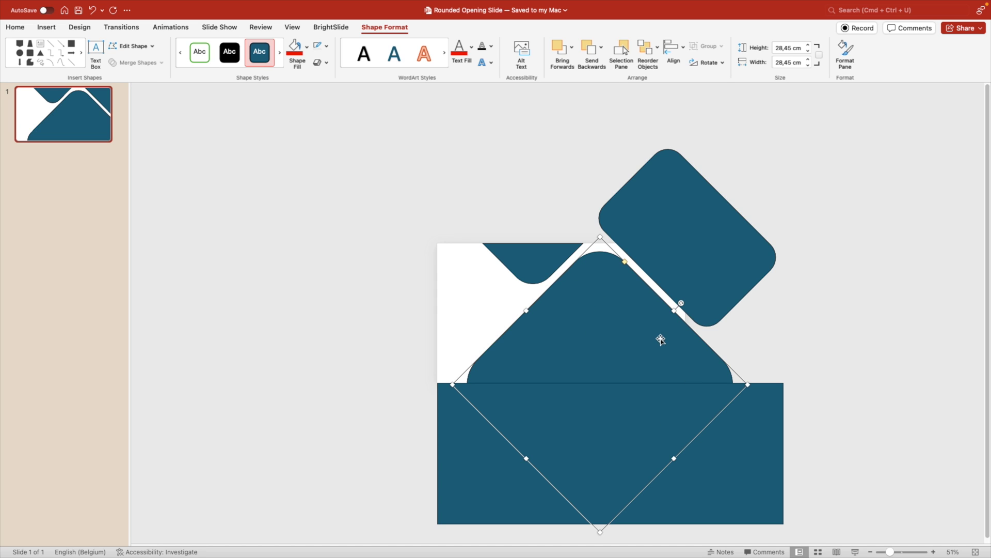
left_click(751, 475, "shift")
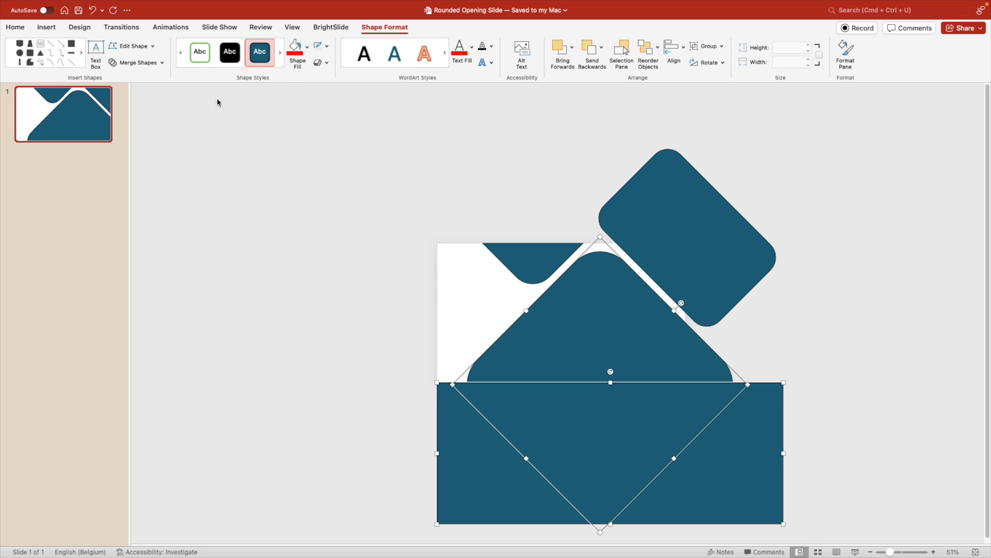
left_click(137, 63)
left_click(145, 126)
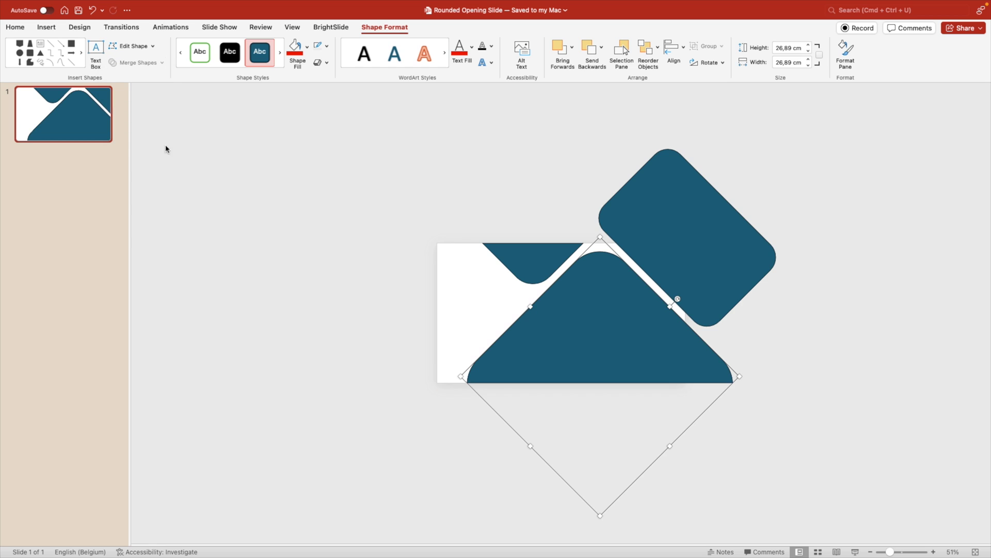
left_click(318, 269)
- Clip the large diamond at the slide's right edge using a rectangle and Merge Shapes
left_click(537, 49)
left_click(644, 81)
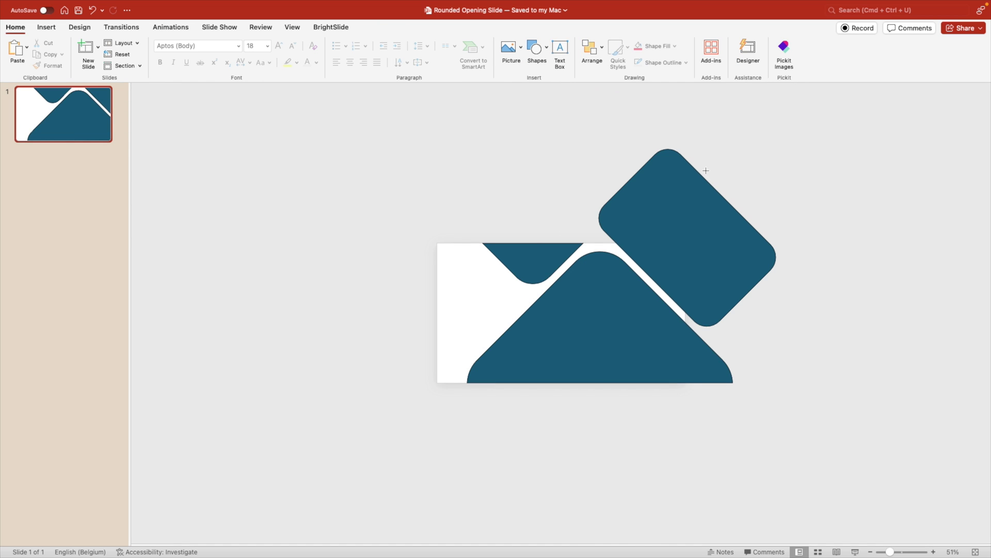
mouse_move(704, 160)
left_mouse_down()
mouse_move(797, 335)
mouse_move(808, 384)
left_mouse_up()
left_click_drag(704, 272, 685, 272)
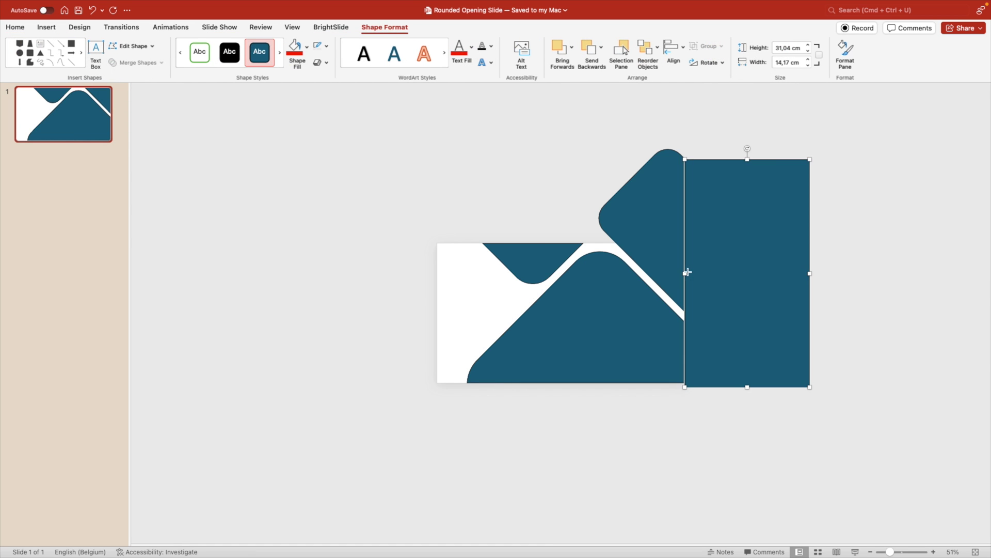
left_click(676, 322)
left_click(728, 318, "shift")
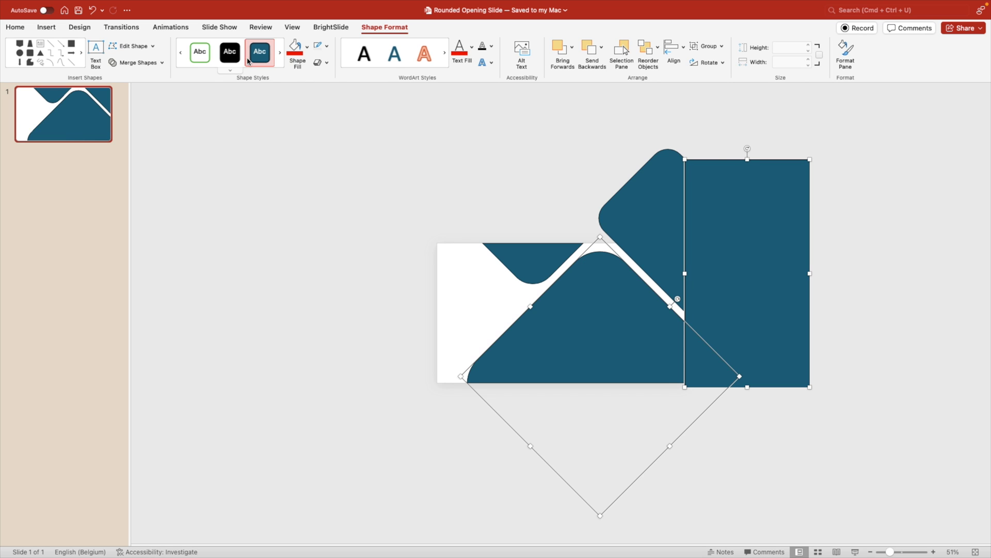
left_click(157, 63)
left_click(141, 109)
left_click(441, 174)
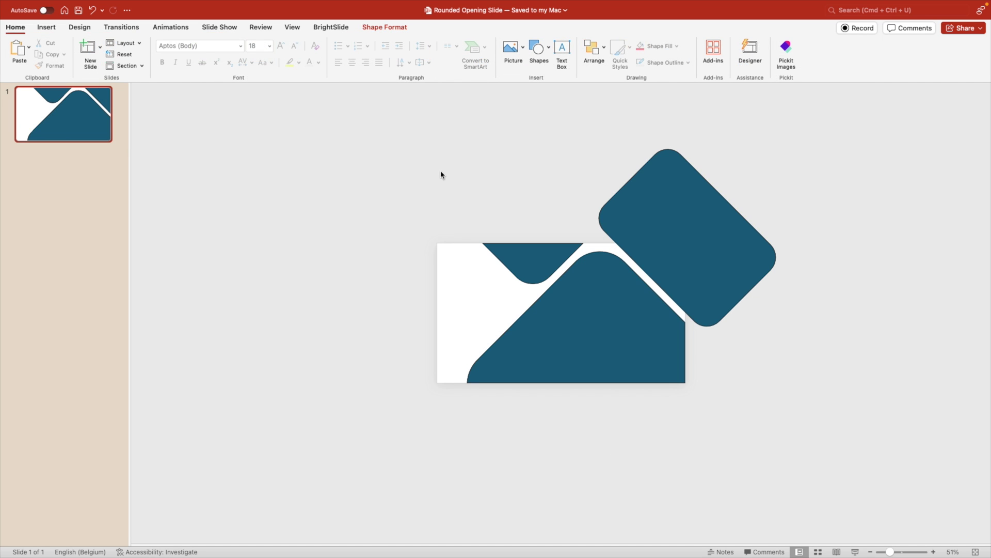
left_click(535, 47)
left_click(644, 81)
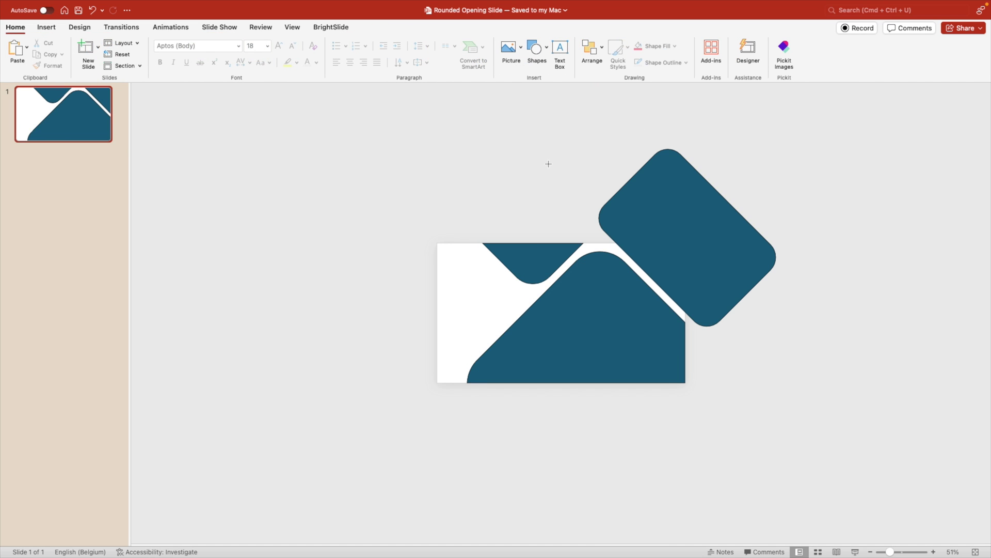
- Subtract a rectangle from the upper-right diamond to trim it at the slide's top edge
left_click_drag(541, 116, 770, 244)
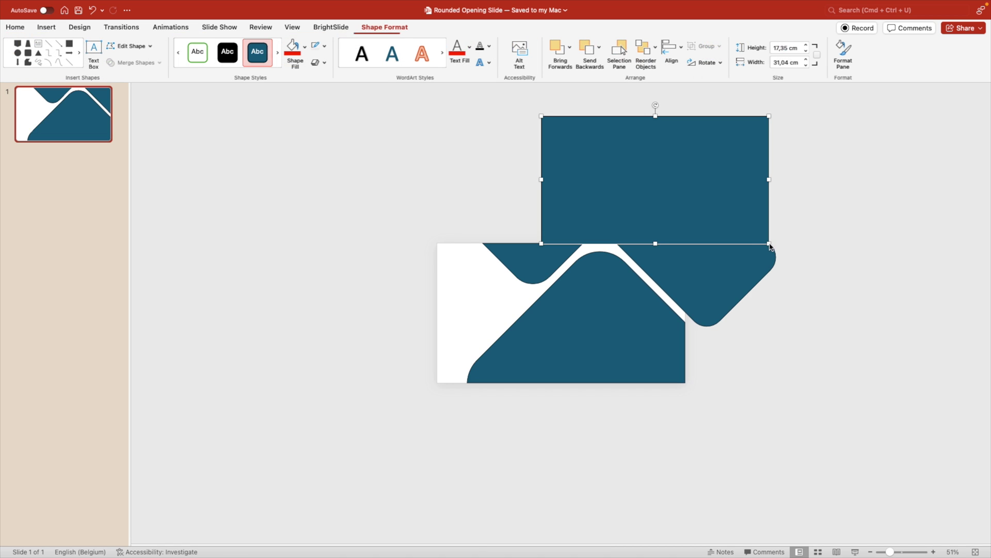
left_click_drag(770, 179, 797, 179)
left_click(703, 284, "shift")
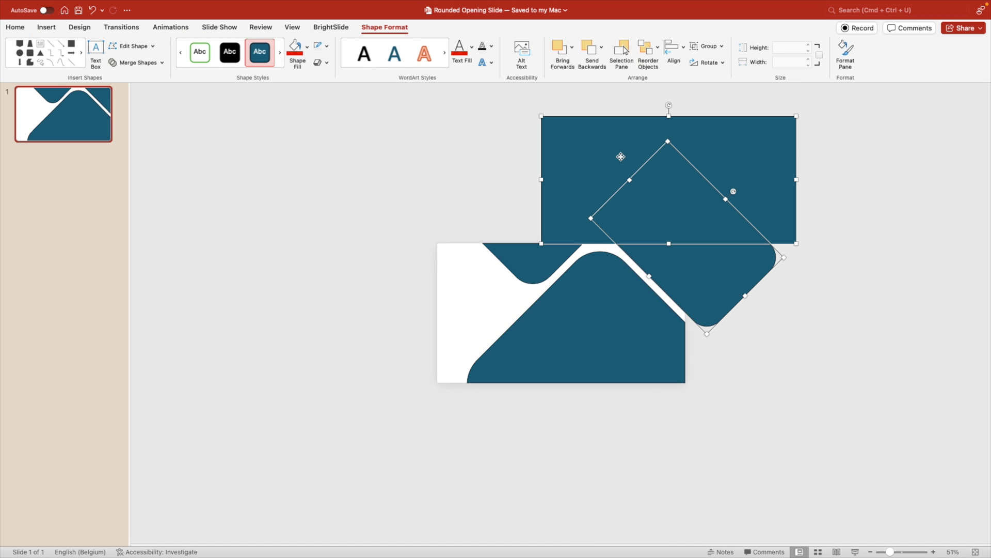
left_click(155, 63)
left_click(147, 126)
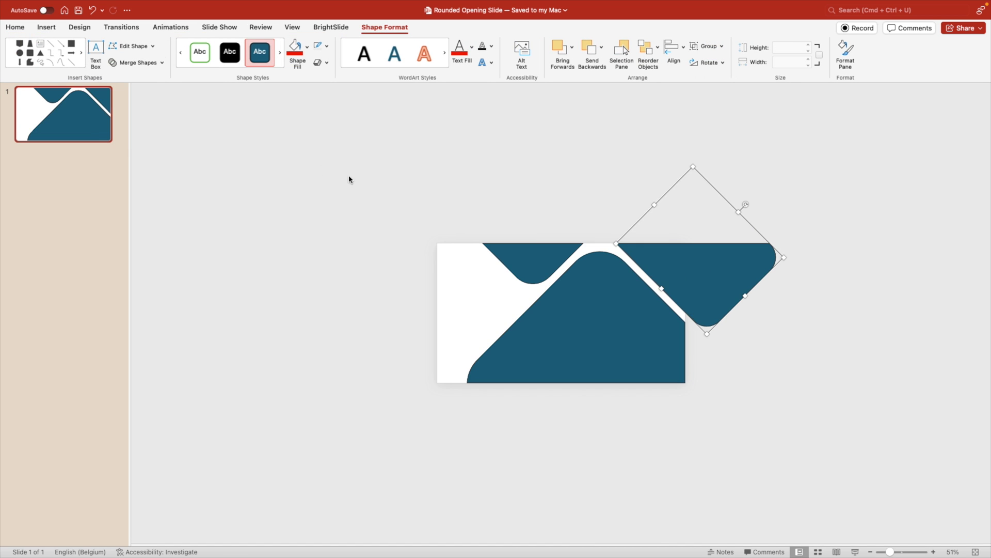
left_click(685, 162)
- Subtract a tall rectangle from the rotated shape so it ends at the slide's right edge
left_click(535, 47)
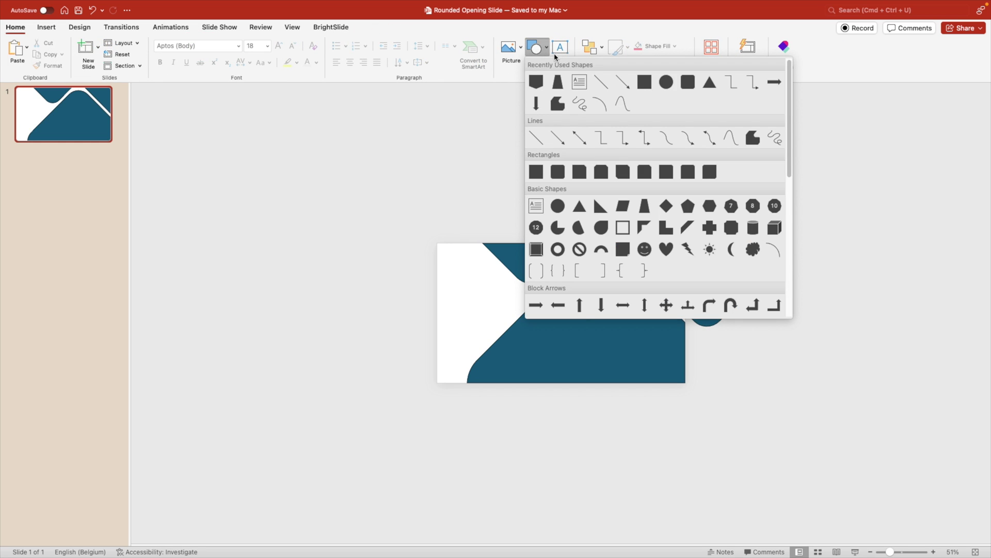
left_click(646, 82)
mouse_move(706, 145)
left_mouse_down()
mouse_move(731, 370)
mouse_move(810, 390)
left_mouse_up()
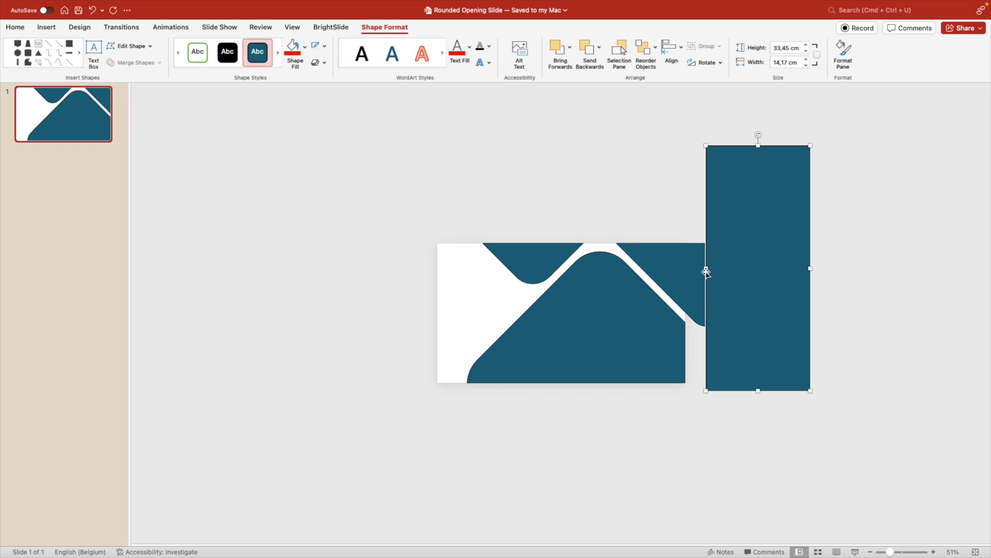
left_click_drag(705, 272, 686, 272)
left_click(657, 258)
left_click(762, 328, "shift")
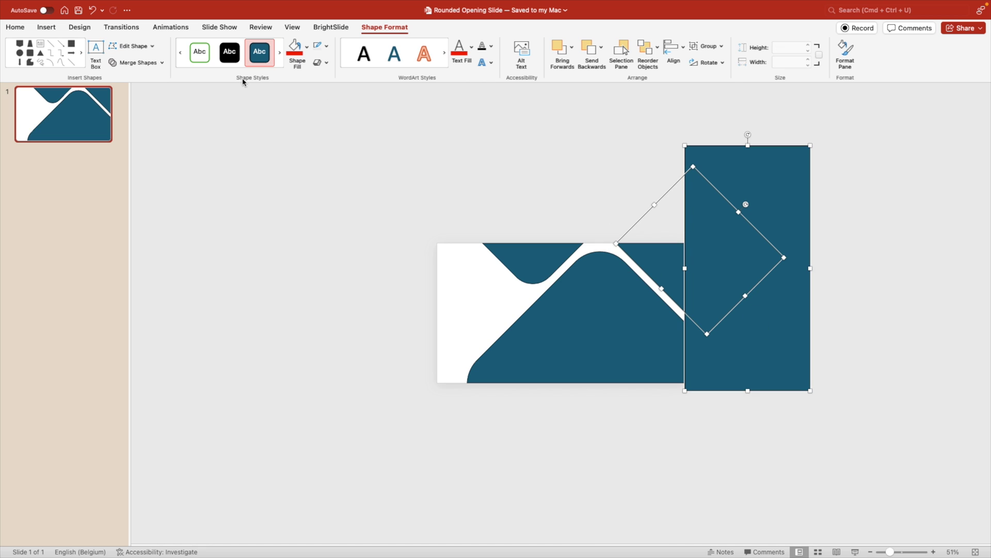
left_click(135, 63)
left_click(141, 125)
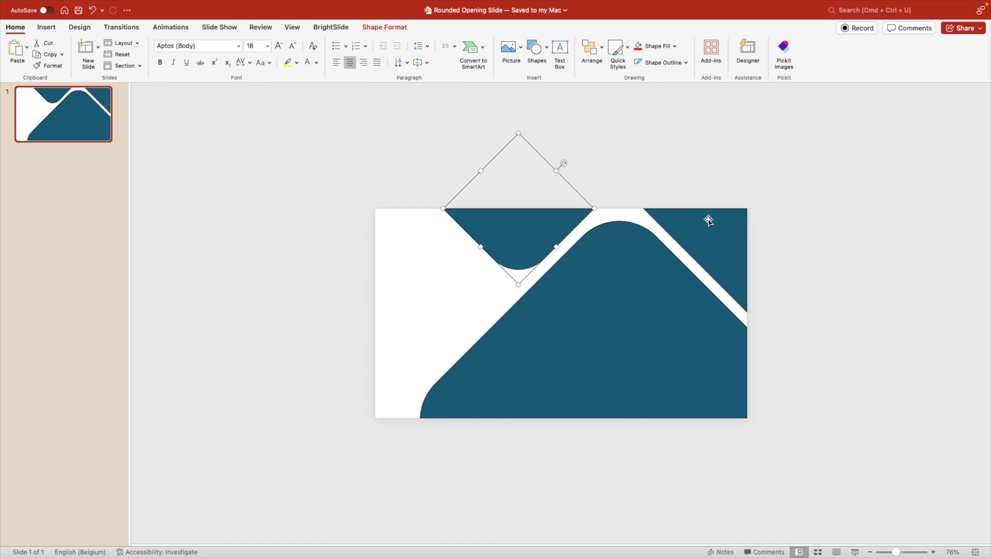
- Select the big, top-notch and top-right teal pieces and Union them into one shape
key("Escape")
left_click(641, 339)
left_click(514, 219)
left_click(704, 226)
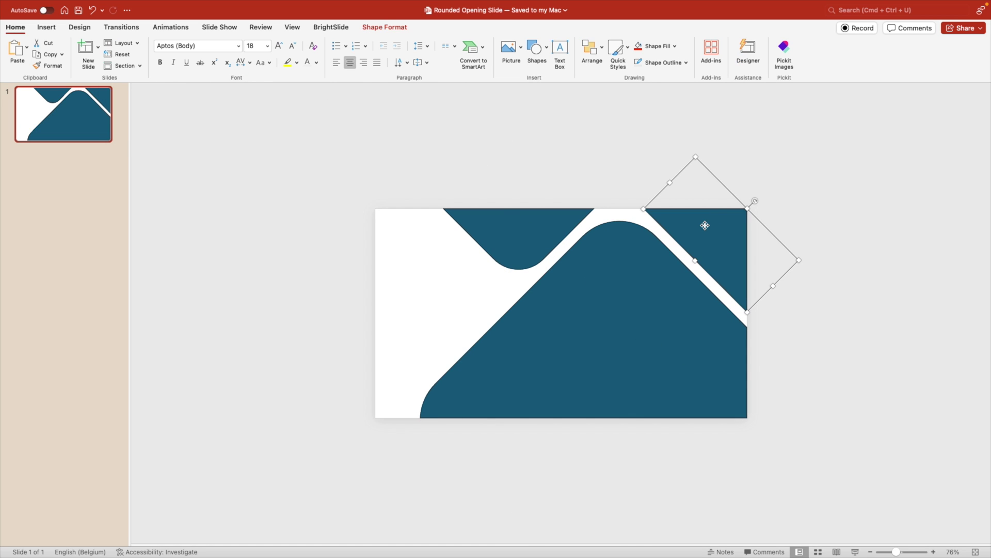
left_click(827, 327)
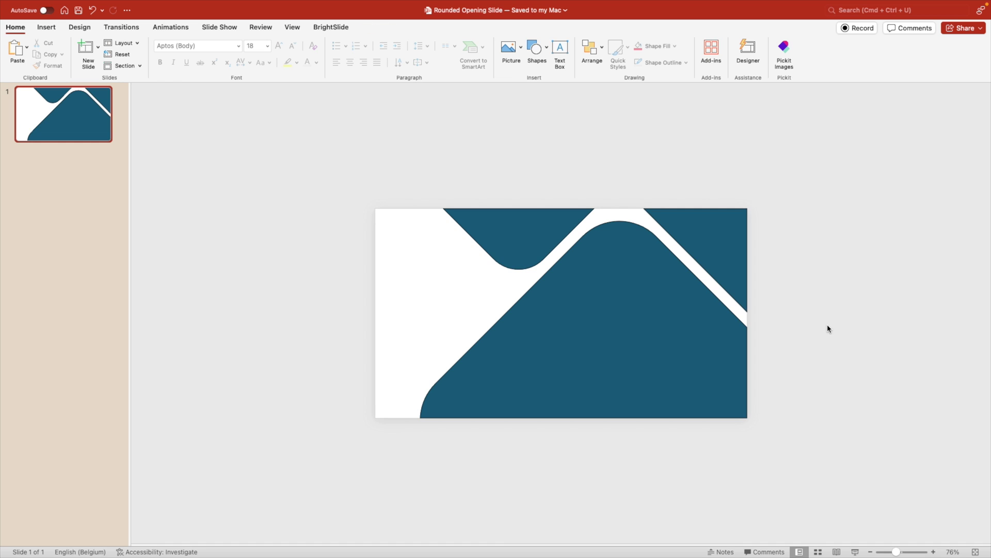
left_click(516, 320)
left_click(553, 225, "shift")
left_click(715, 226, "shift")
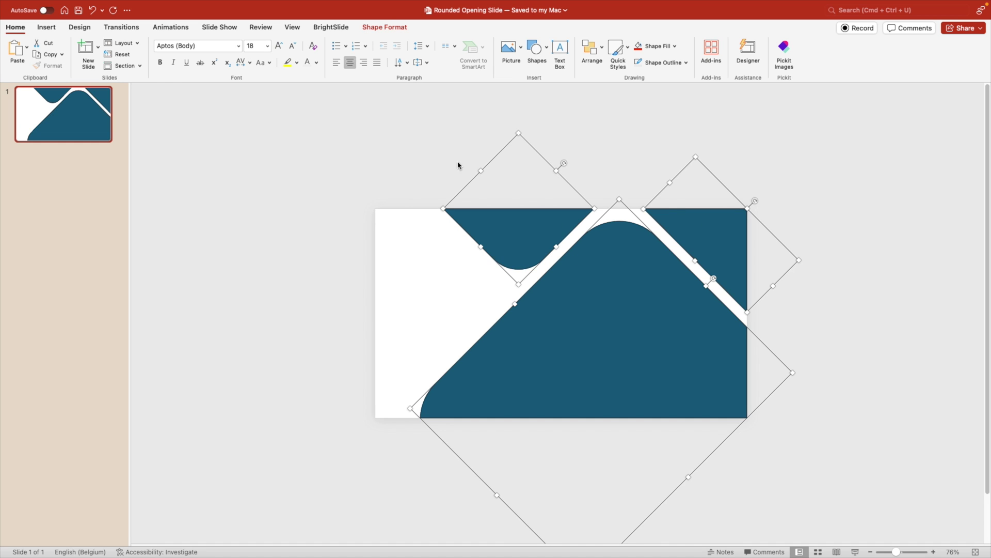
left_click(385, 27)
left_click(136, 63)
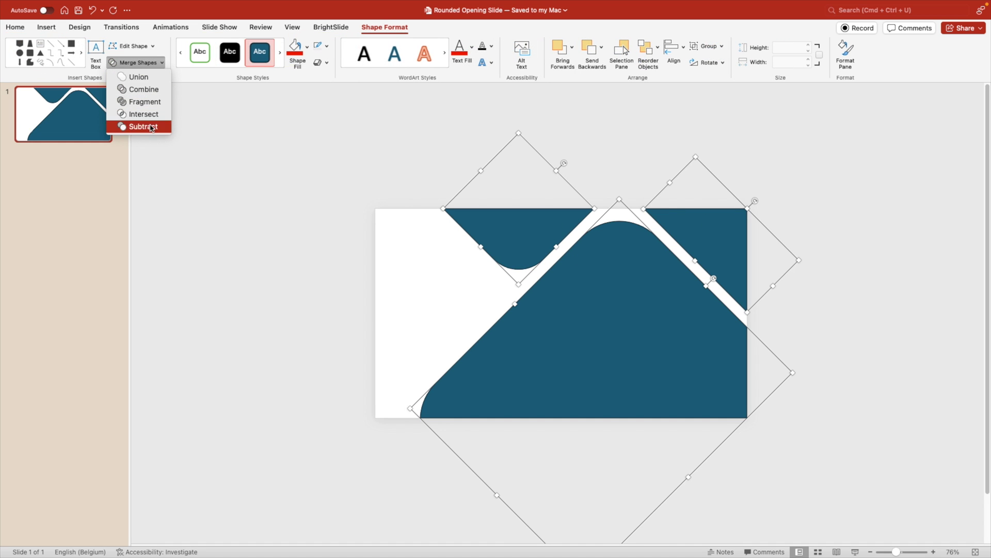
left_click(137, 77)
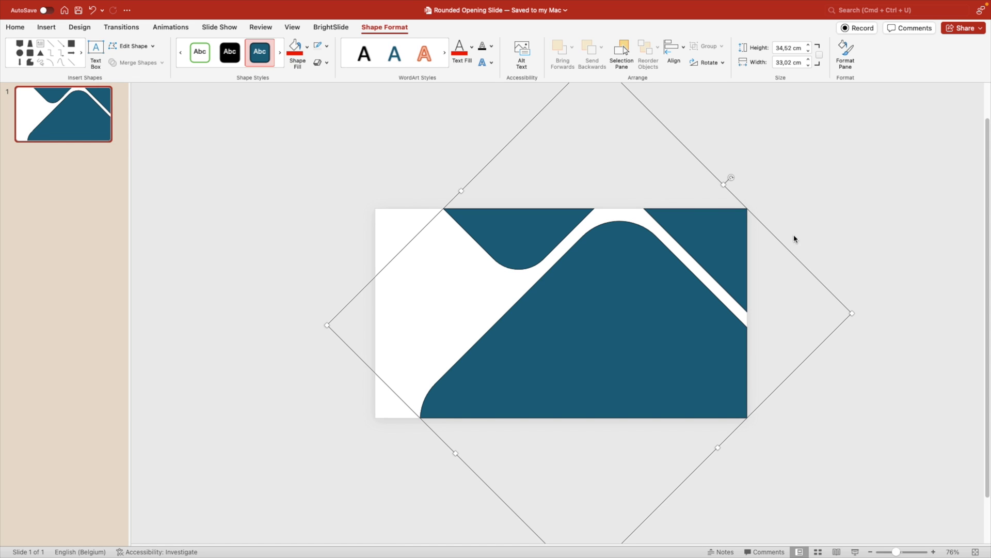
- Set the merged shape's outline to No Outline
left_click(895, 253)
left_click(730, 228)
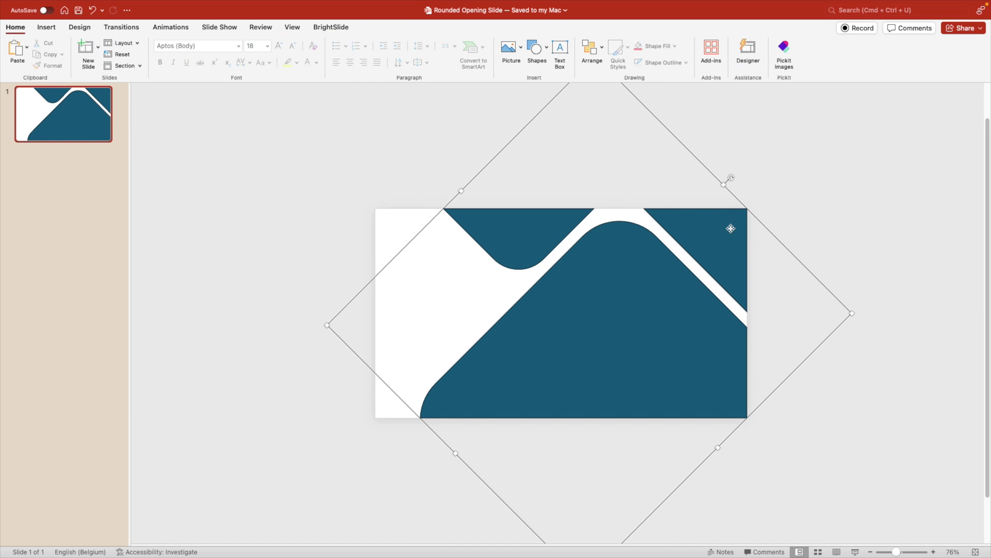
left_click(328, 46)
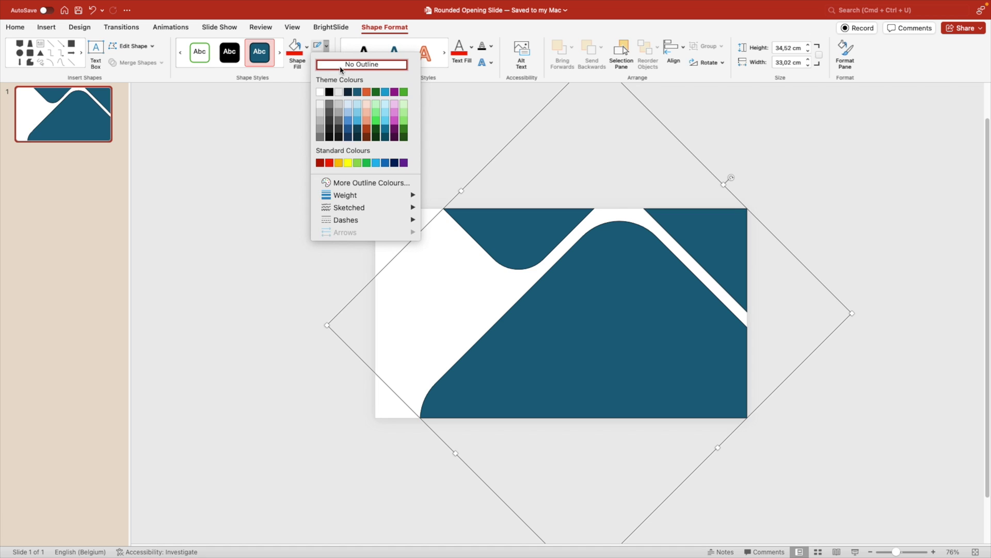
left_click(356, 64)
left_click(290, 197)
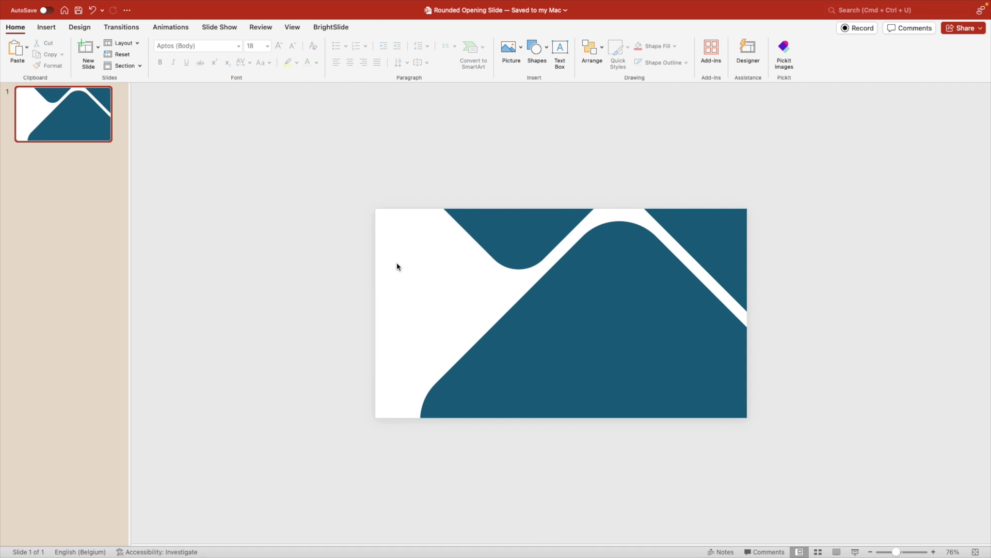
left_click(47, 28)
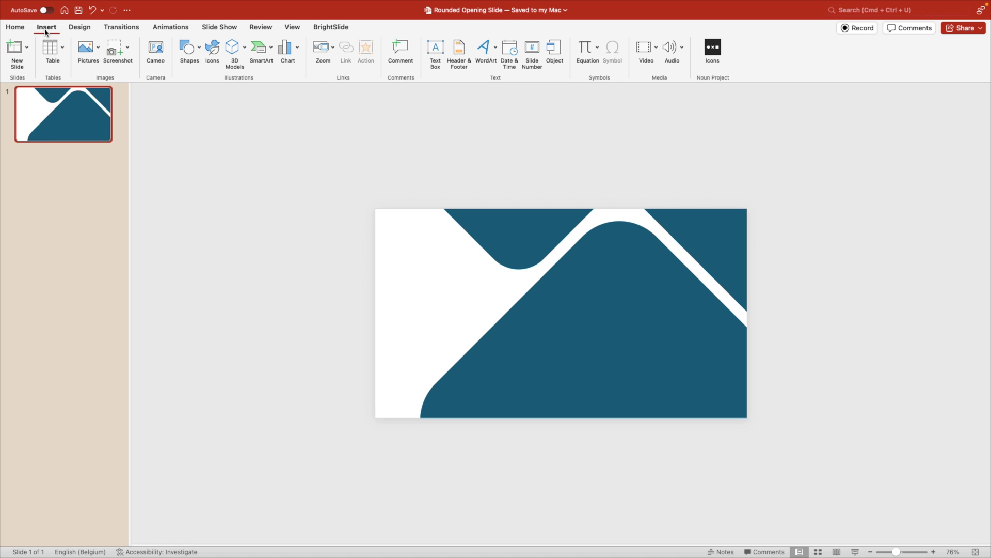
left_click(244, 64)
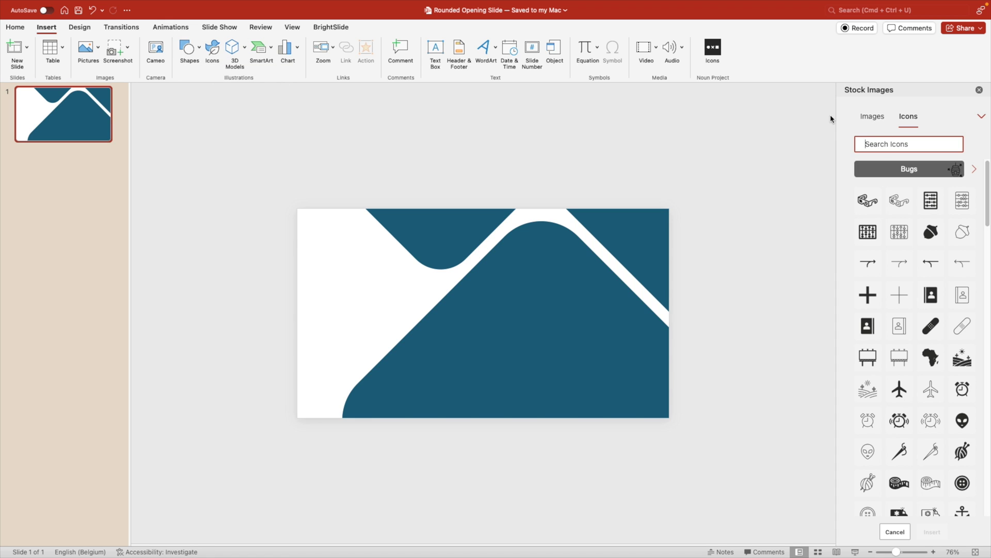
left_click(872, 116)
left_click(901, 148)
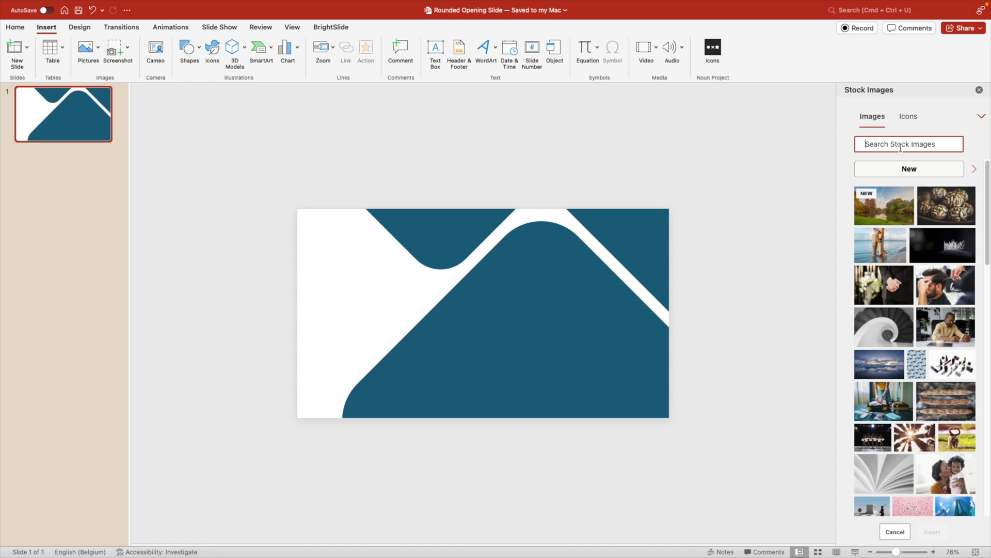
type("leaves")
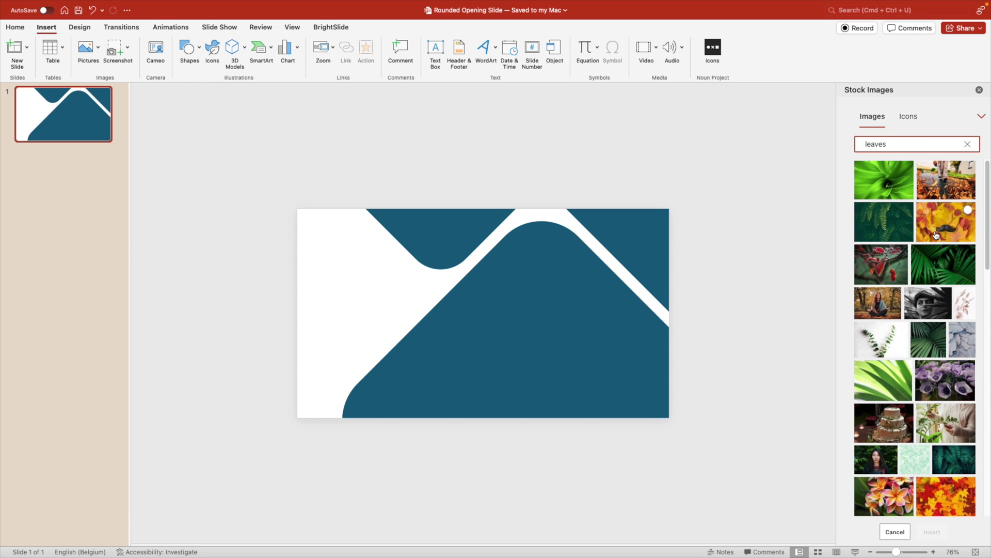
scroll(886, 286, "down", 3)
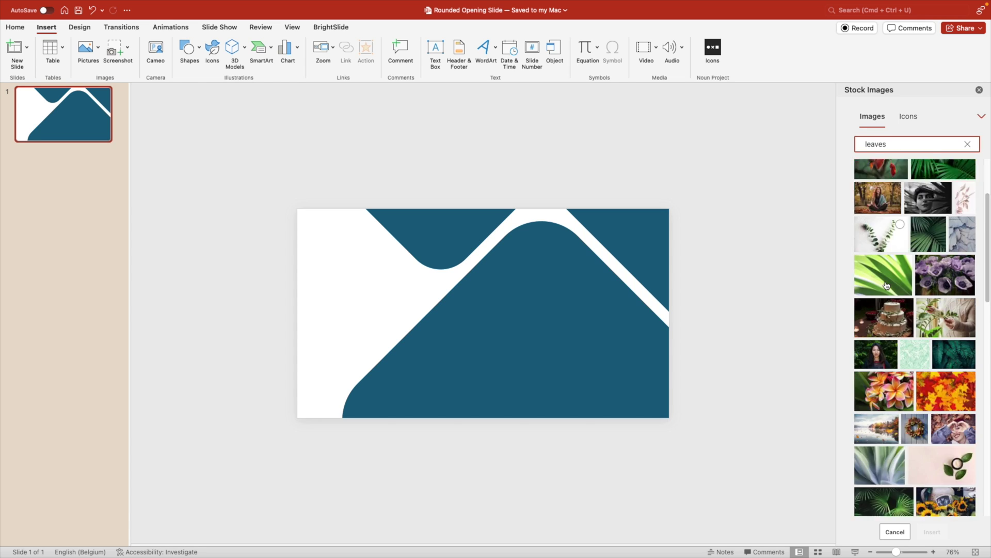
scroll(887, 286, "down", 5)
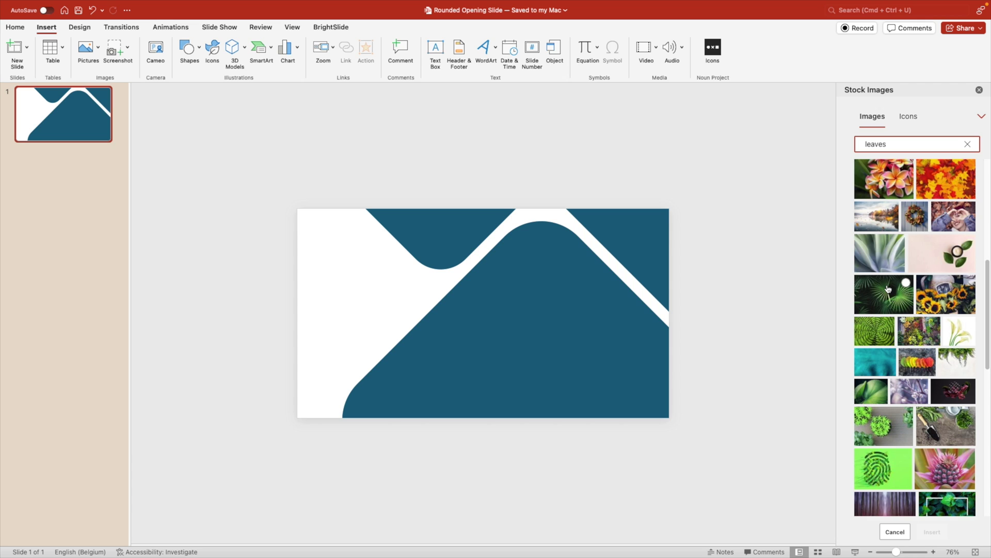
scroll(888, 288, "down", 5)
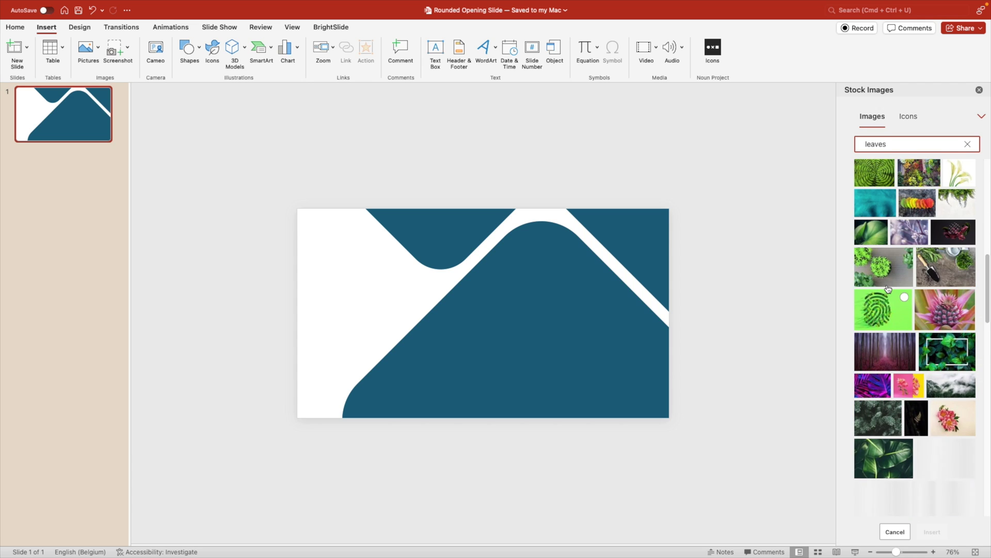
scroll(887, 288, "down", 7)
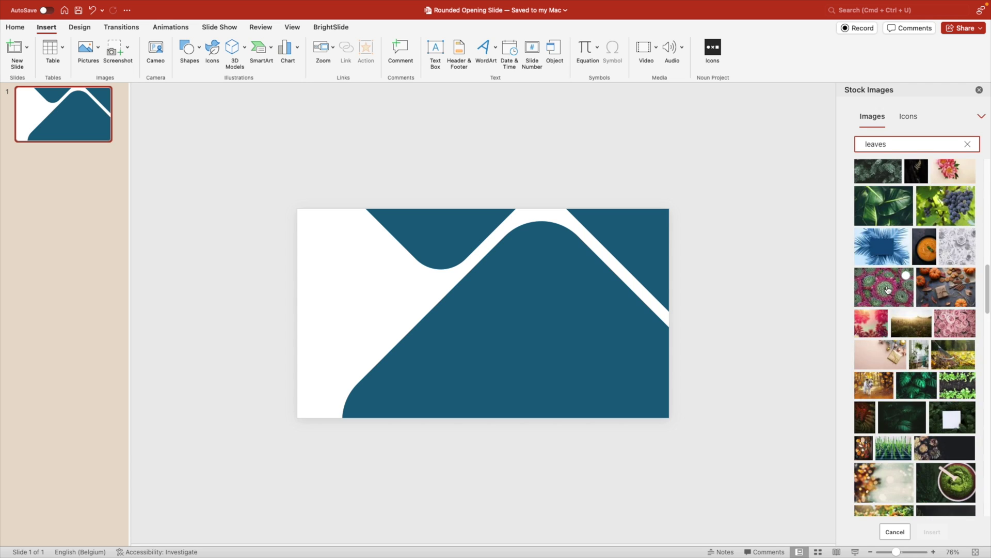
scroll(888, 289, "down", 1)
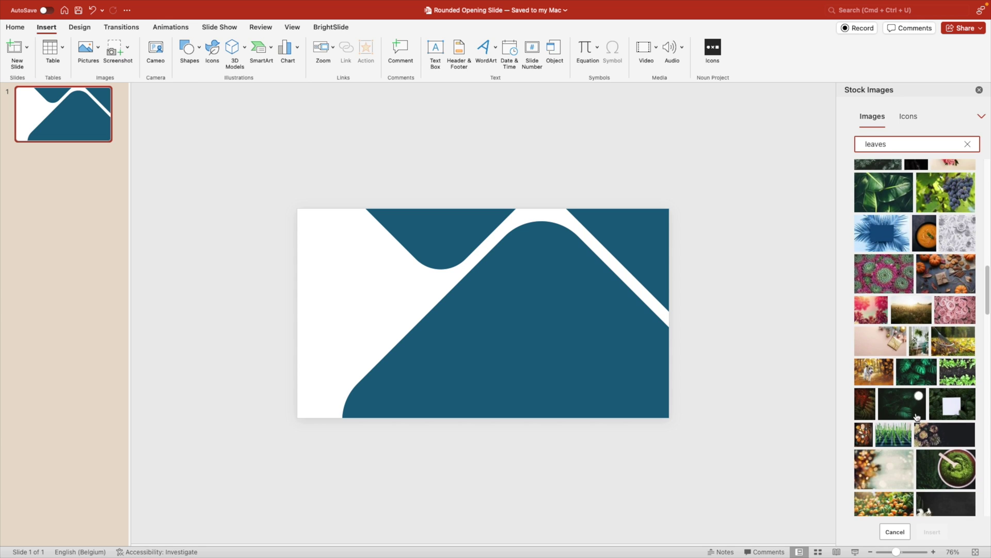
left_click(927, 365)
left_click(933, 532)
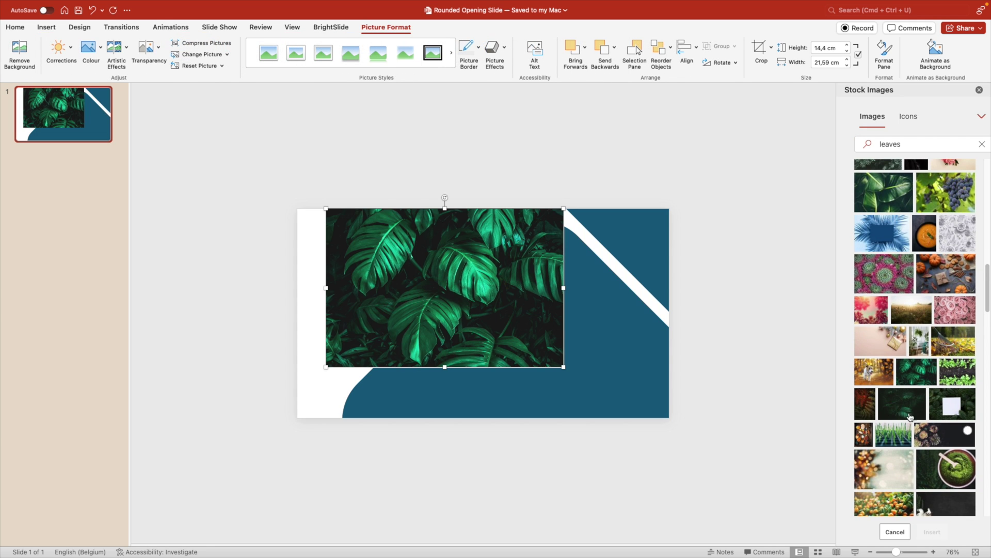
left_click(980, 90)
left_click_drag(641, 366, 747, 434)
mouse_move(663, 396)
left_mouse_down()
mouse_move(663, 365)
mouse_move(664, 380)
left_mouse_up()
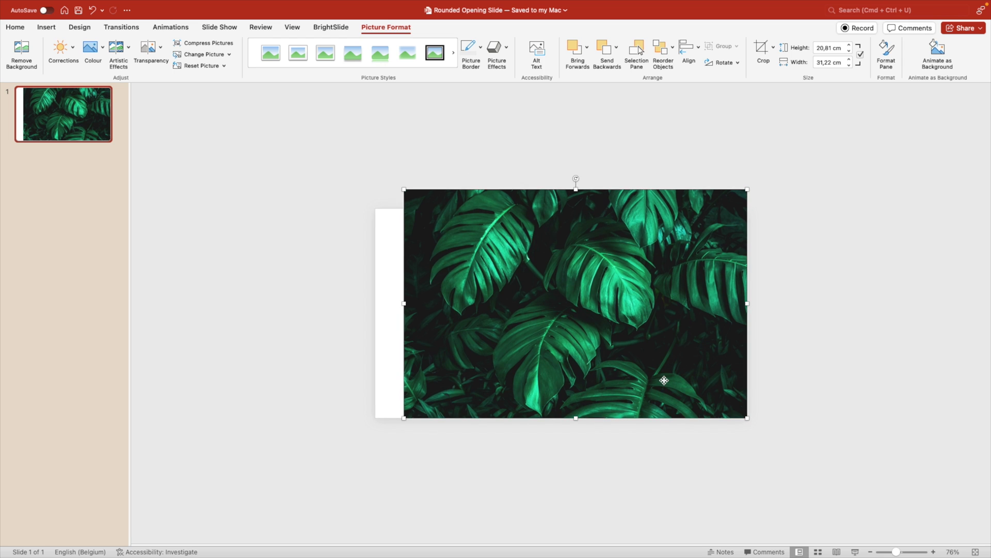
key("Delete")
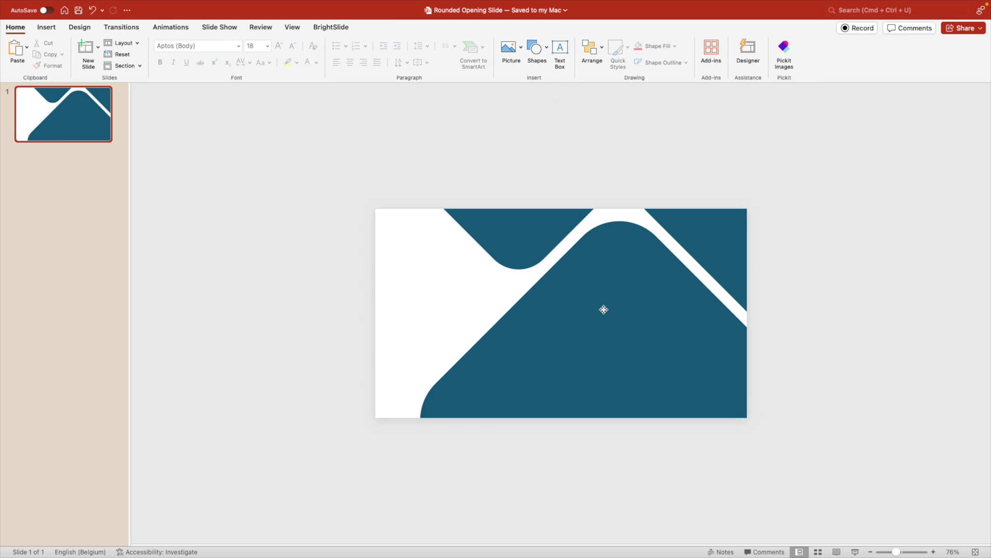
- Fill the merged shape with the copied leaf photo, not rotating it with the shape
left_click(571, 263)
right_click(593, 284)
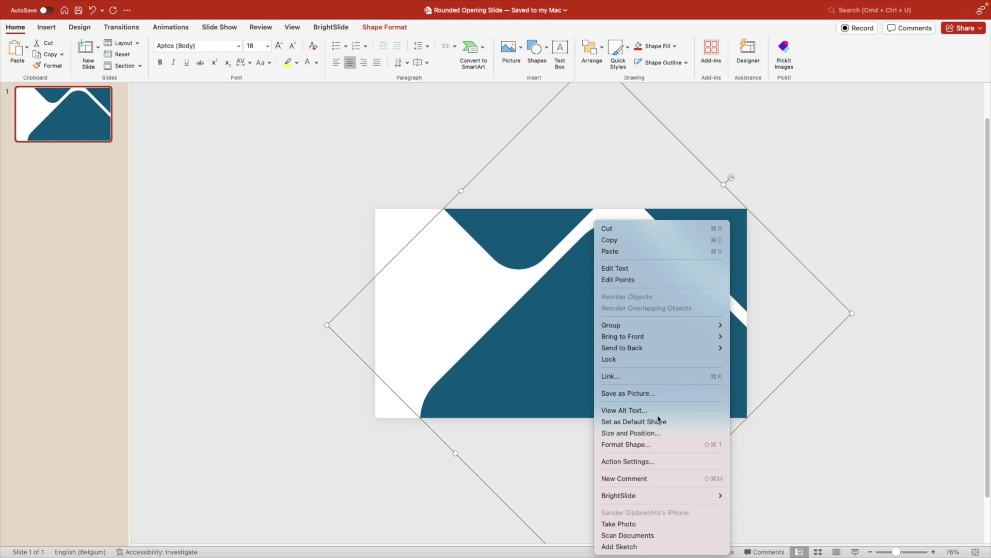
left_click(649, 443)
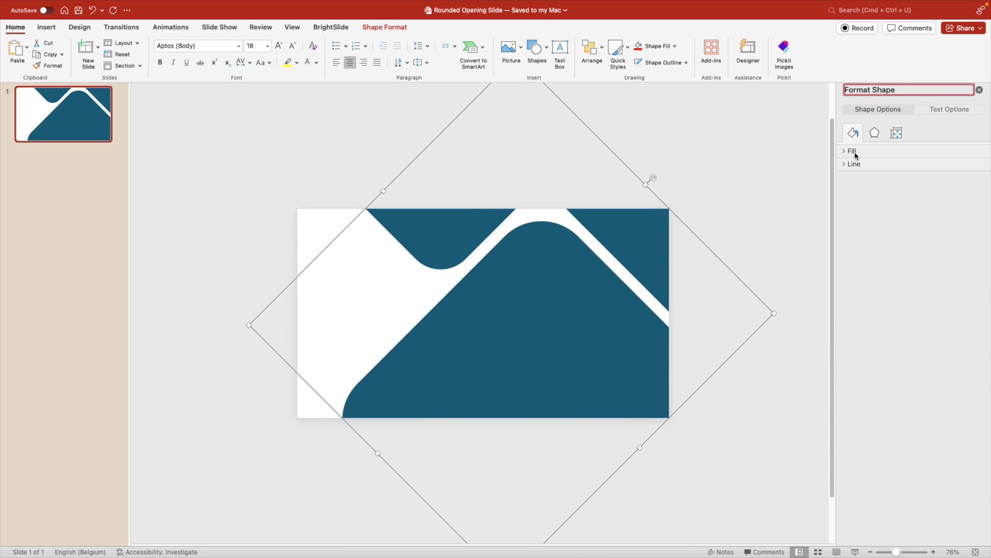
left_click(853, 152)
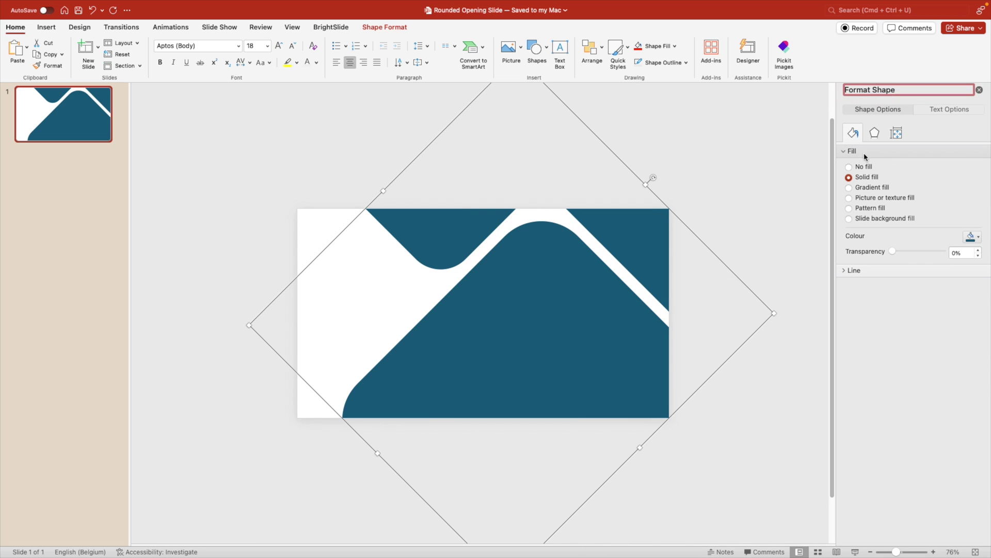
left_click(850, 198)
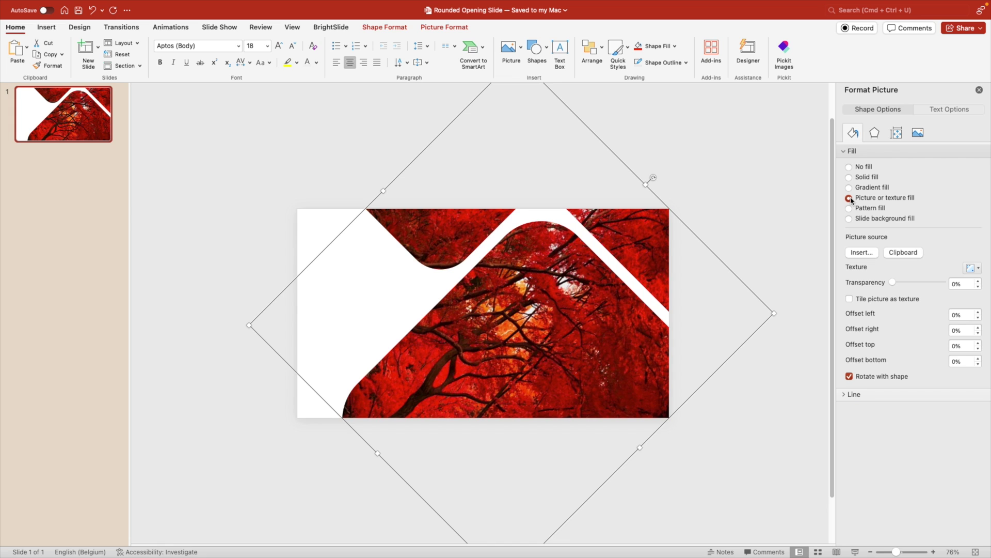
left_click(901, 252)
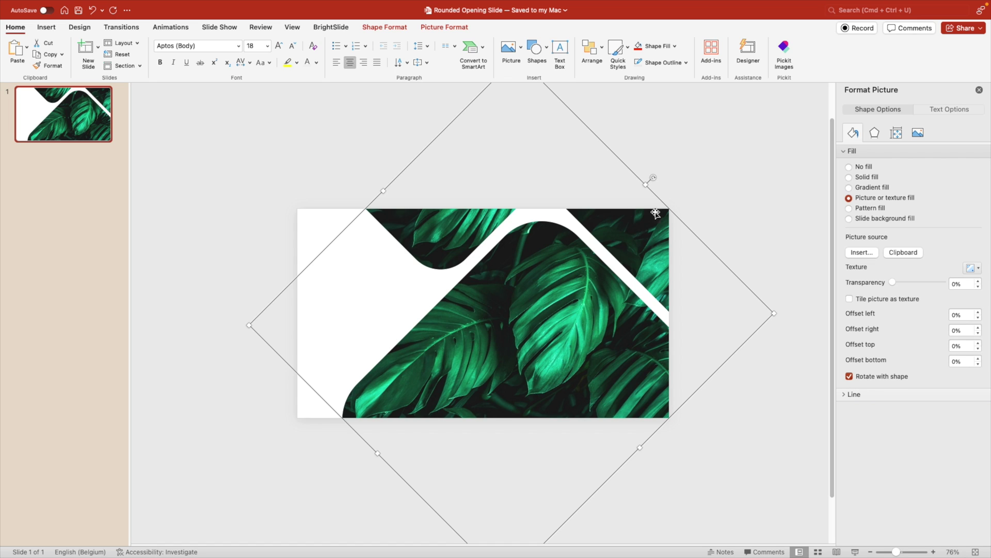
left_click(849, 377)
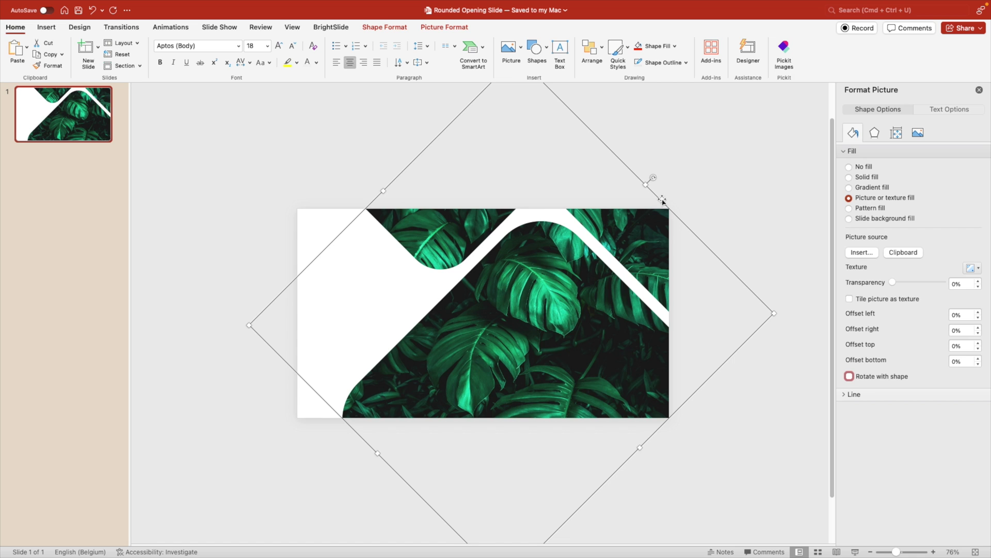
- Undo a trial rotation and turn tiling on then off so the leaves show full size
left_click_drag(655, 177, 571, 155)
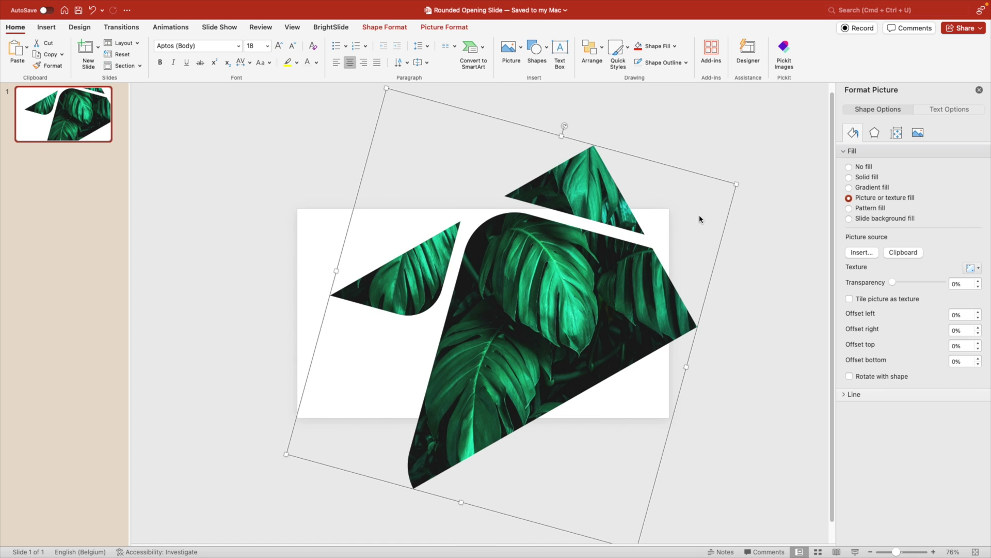
key("super+z")
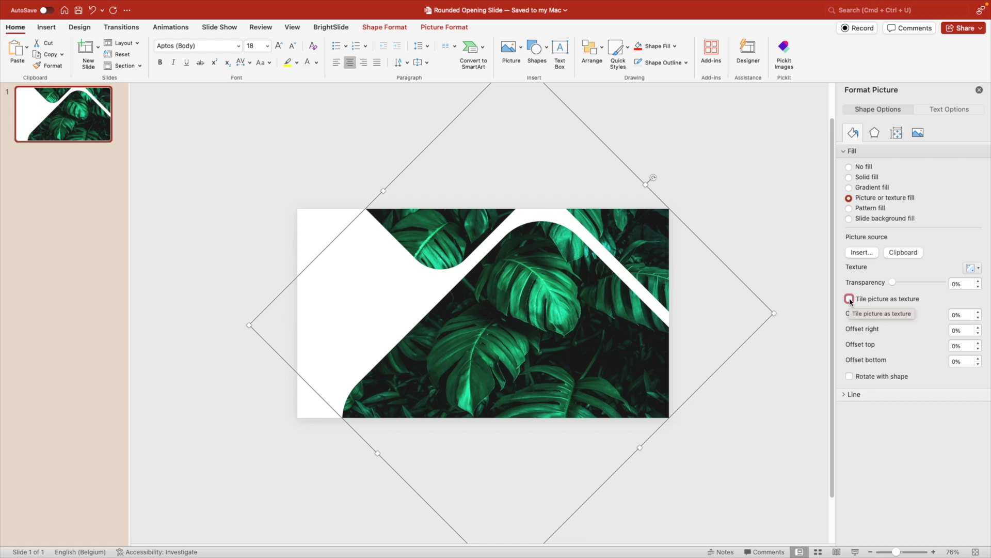
left_click(849, 299)
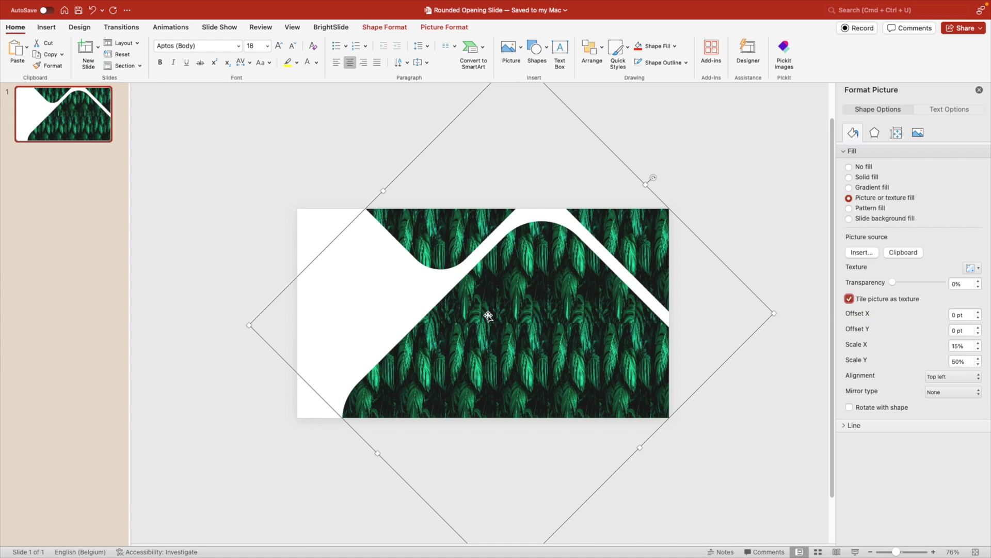
left_click(849, 299)
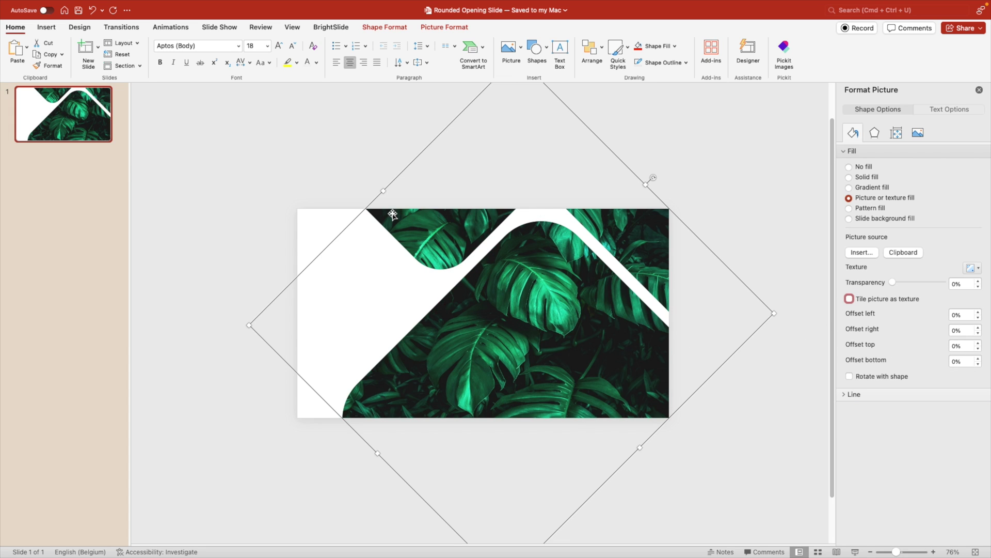
left_click(965, 316)
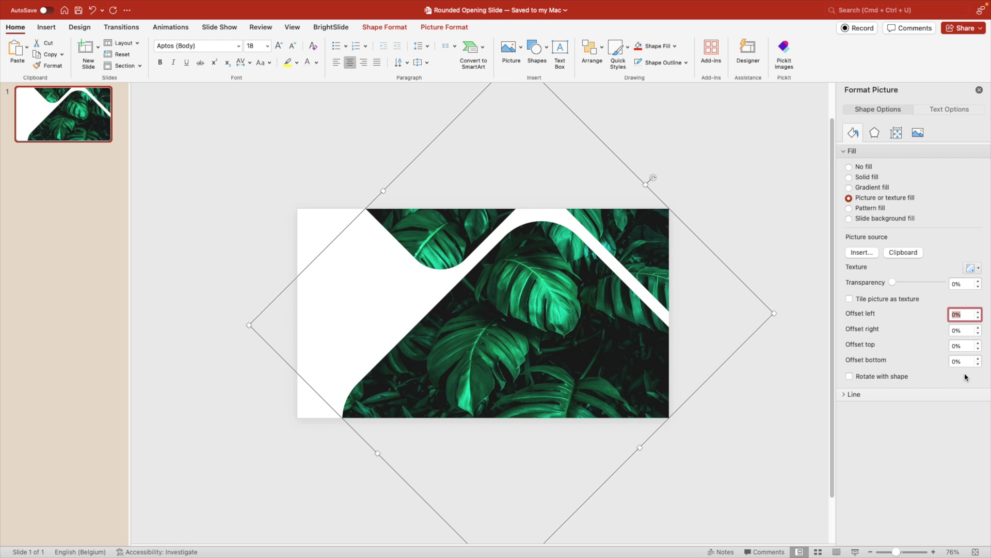
left_click(715, 394)
- Give the slide a light grey solid-fill background through Format Background
right_click(359, 282)
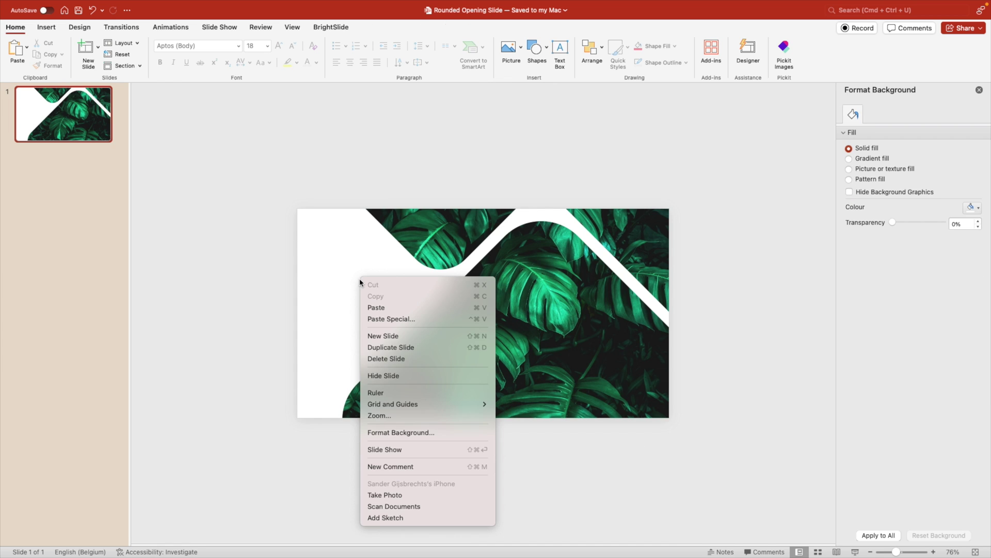
left_click(420, 435)
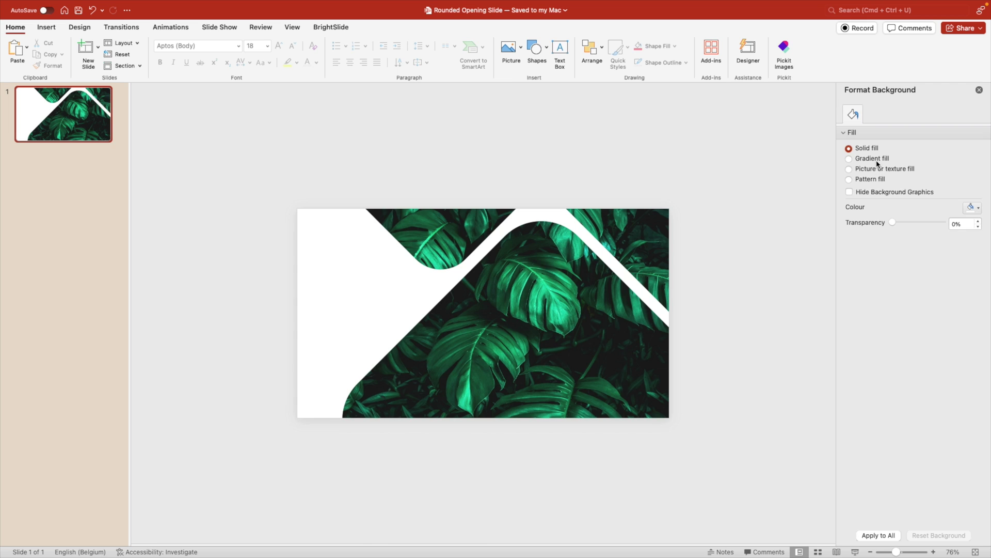
left_click(976, 209)
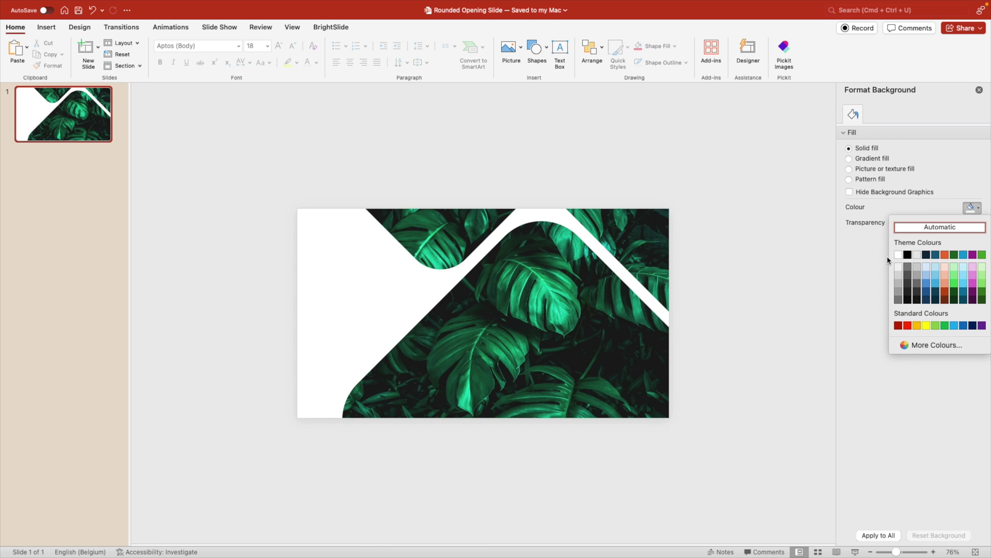
left_click(898, 267)
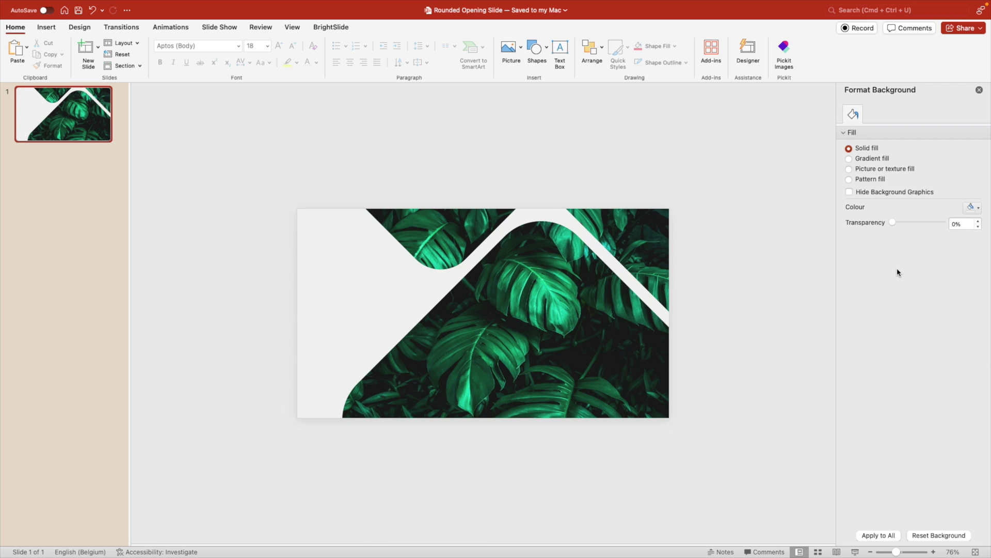
left_click(484, 345)
scroll(484, 345, "up", 5)
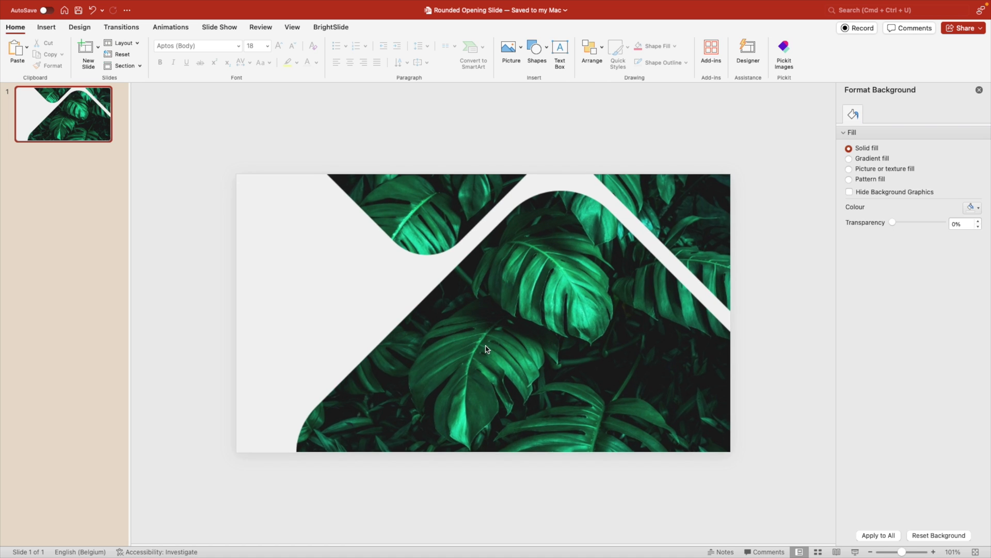
- Apply an Inner shadow preset with 49% transparency and 12 pt blur, then close the pane
left_click(496, 261)
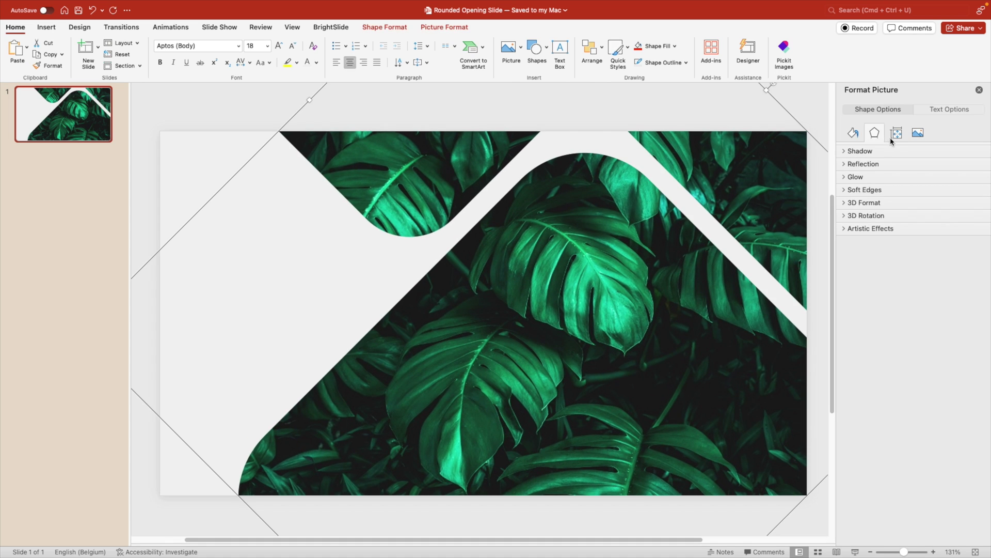
left_click(875, 150)
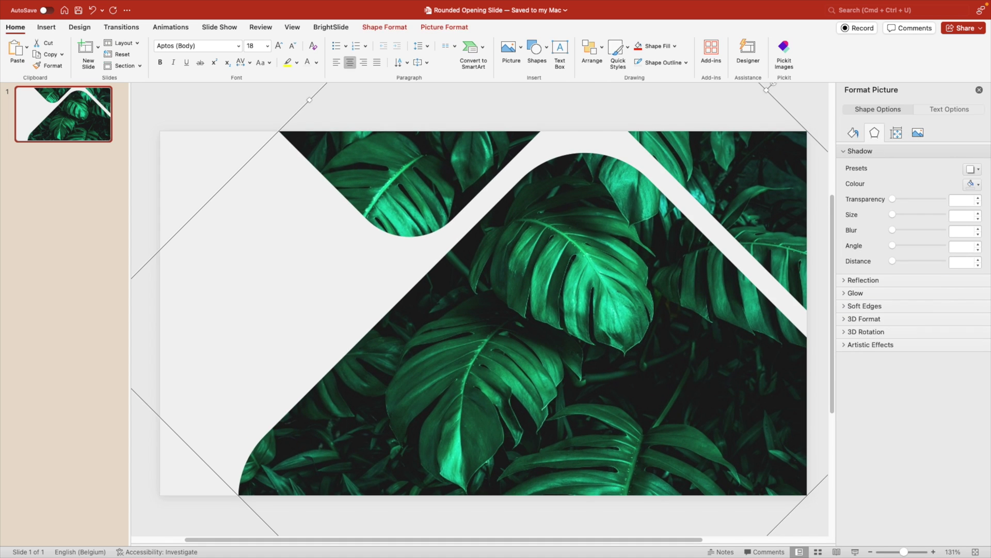
left_click(973, 172)
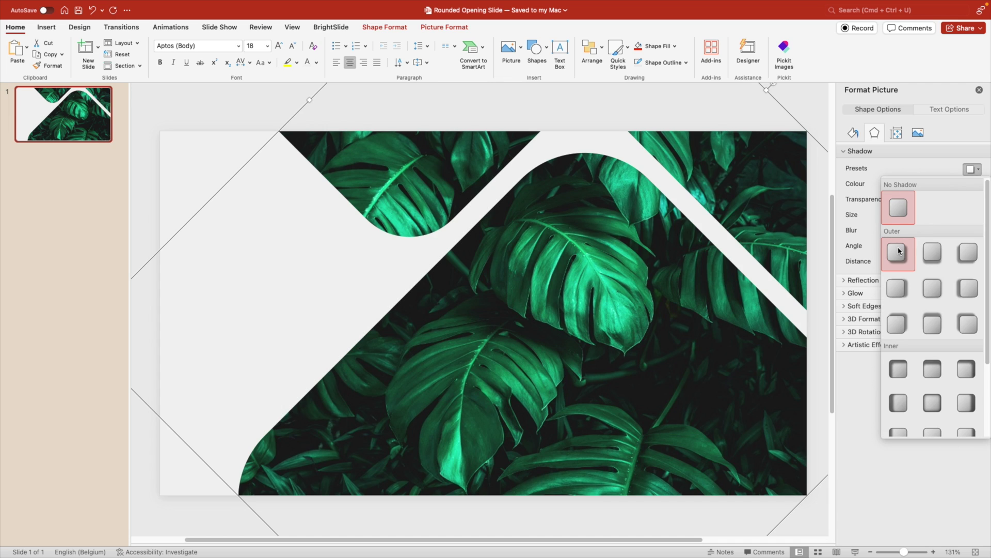
left_click(897, 369)
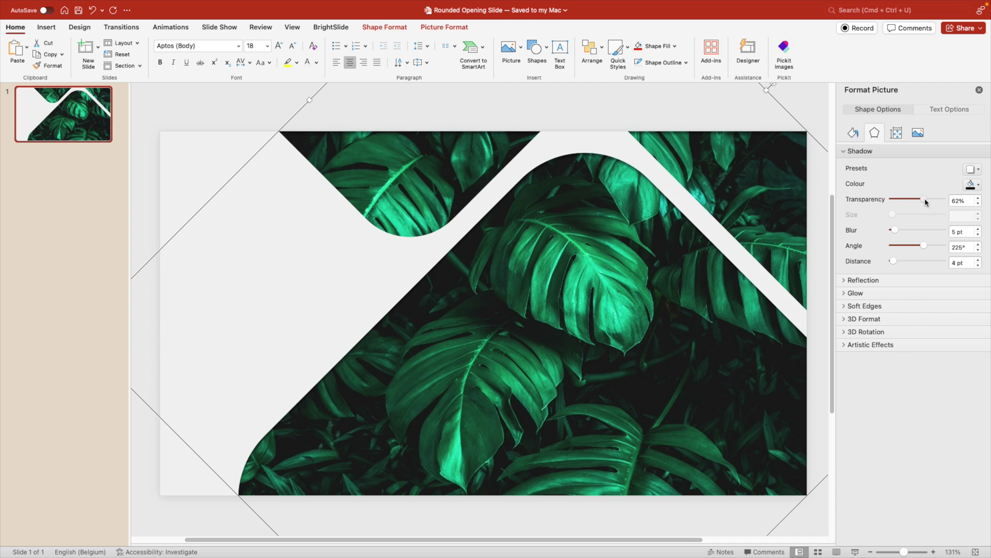
left_click_drag(925, 201, 920, 202)
left_click_drag(895, 232, 894, 233)
left_click(820, 110)
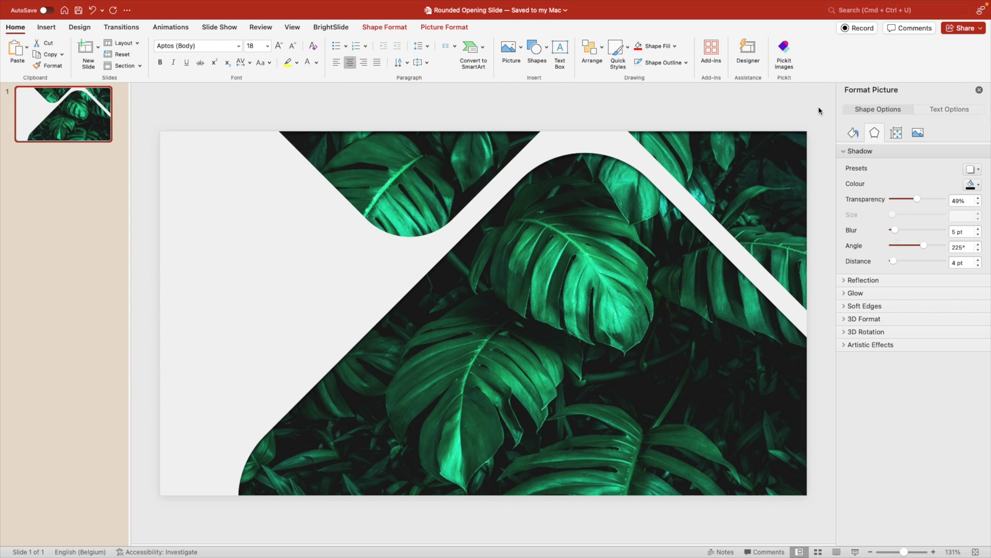
left_click(979, 91)
scroll(341, 285, "down", 3)
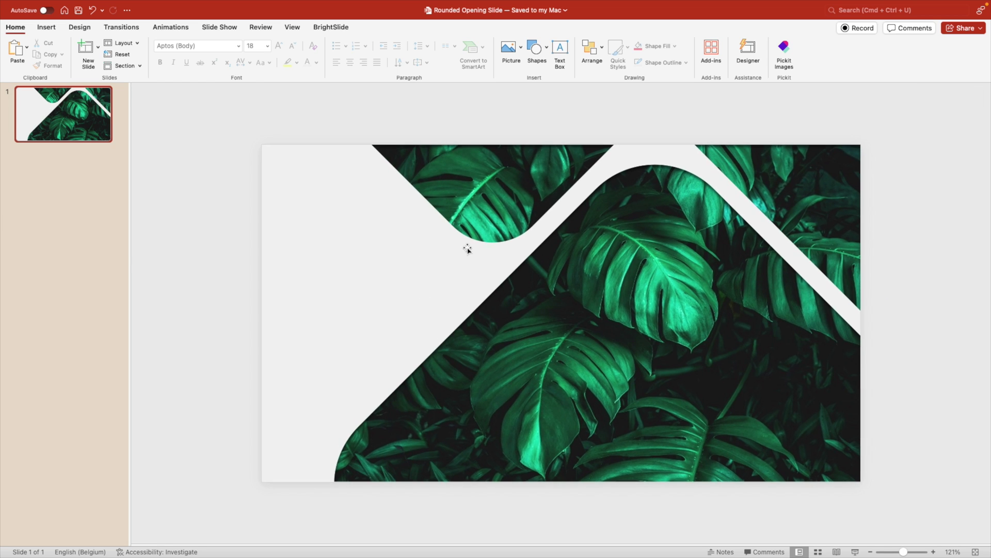
- Add a text box left of the leaves reading NATURE, set in Avenir Next
left_click(559, 49)
left_click_drag(292, 239, 445, 282)
type("NATURE")
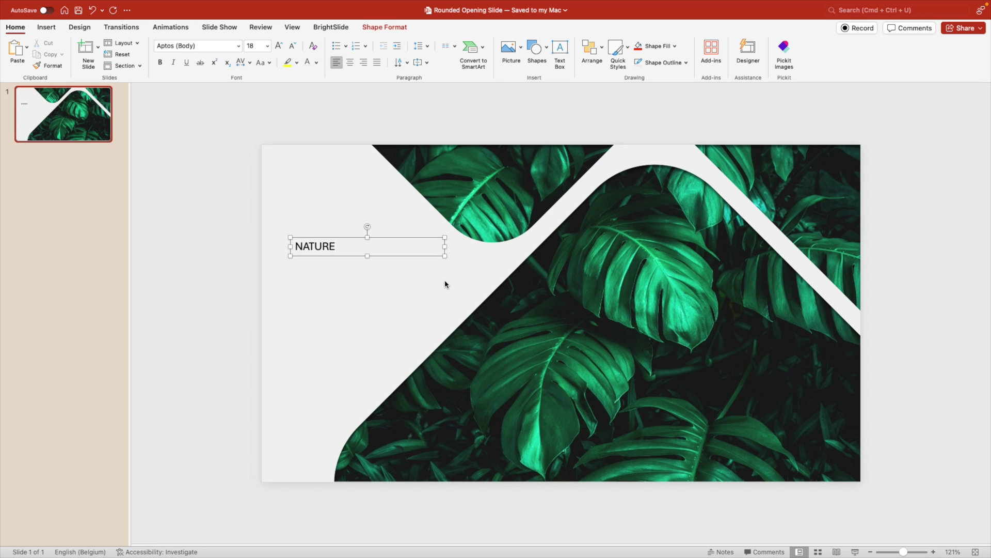
key("super+a")
left_click(194, 47)
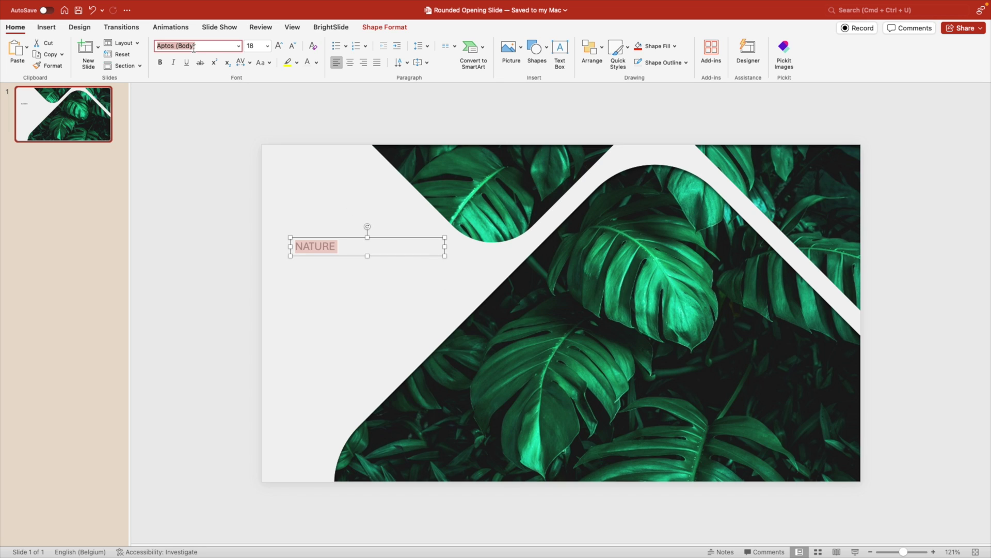
type("Avenir Next")
key("Return")
- Make NATURE bold and increase its size to 60 pt
left_click(239, 46)
mouse_move(234, 145)
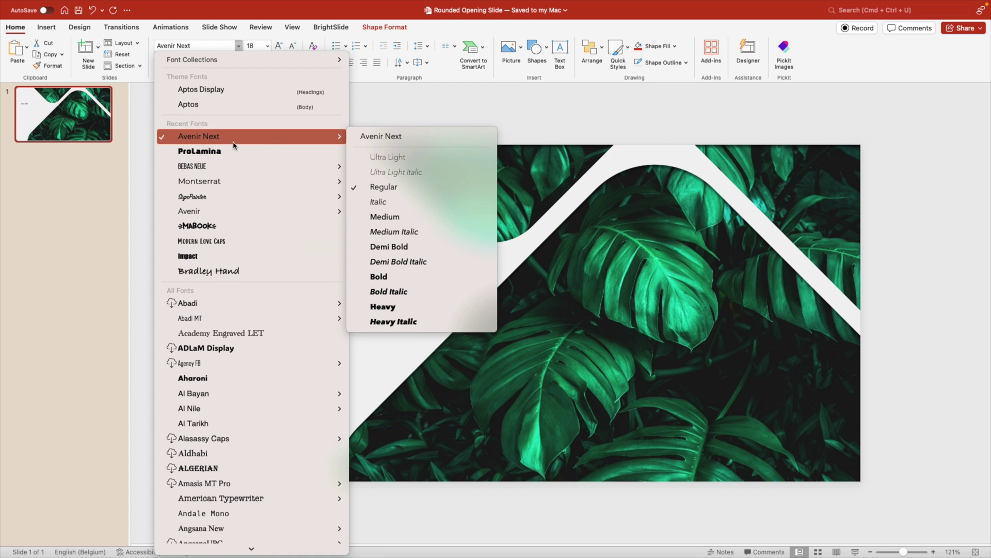
left_click(384, 287)
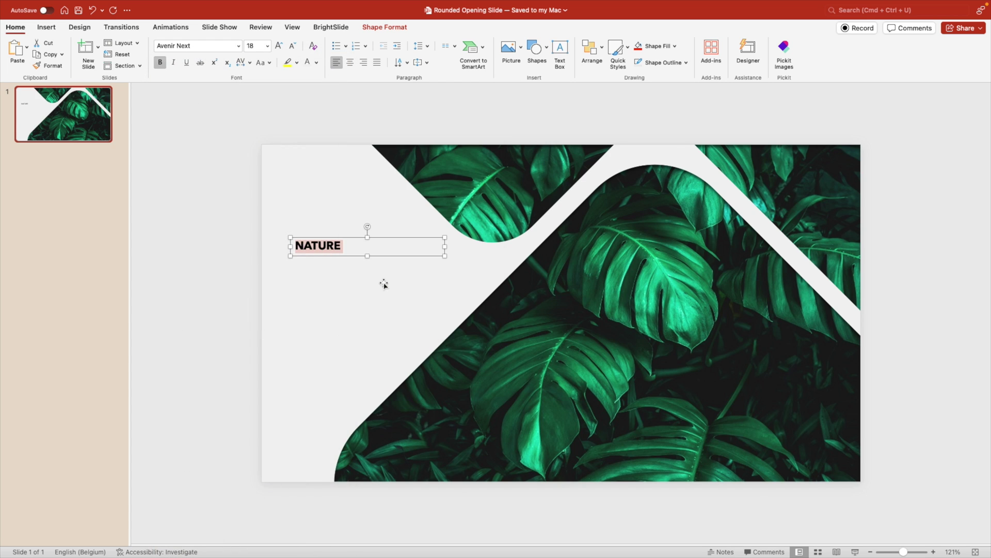
left_click(281, 51)
left_click(281, 51)
left_click(282, 50)
left_click(282, 51)
left_click(281, 51)
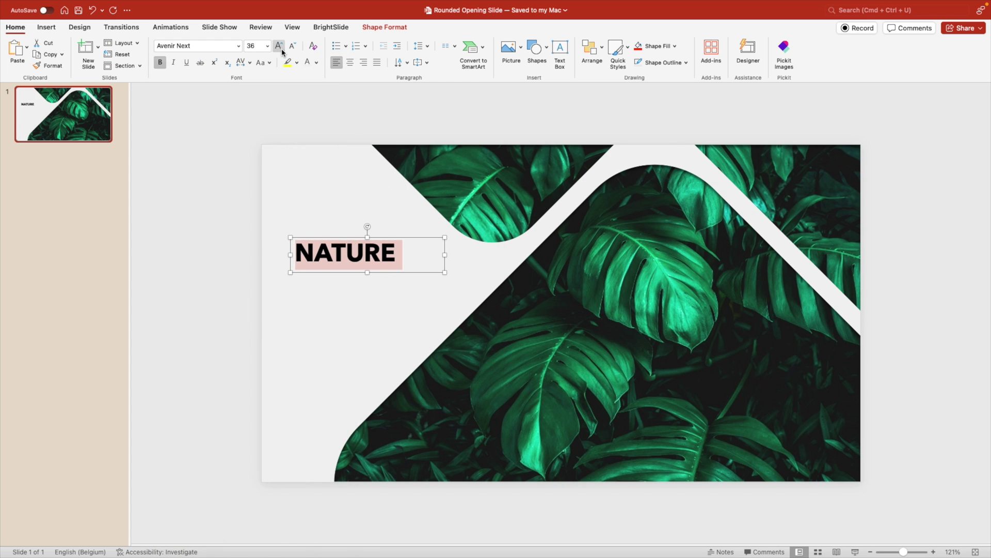
left_click(281, 51)
left_click(281, 51)
left_click(282, 50)
left_click(281, 50)
left_click(281, 51)
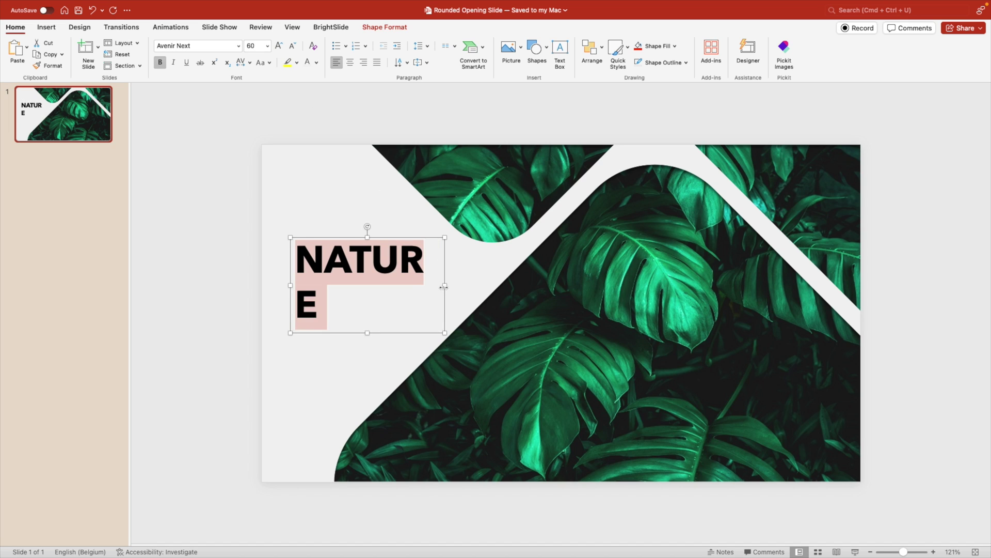
- Fit the title box so NATURE sits on one line, keeping it at 60 pt
left_click_drag(445, 285, 491, 279)
left_click(279, 46)
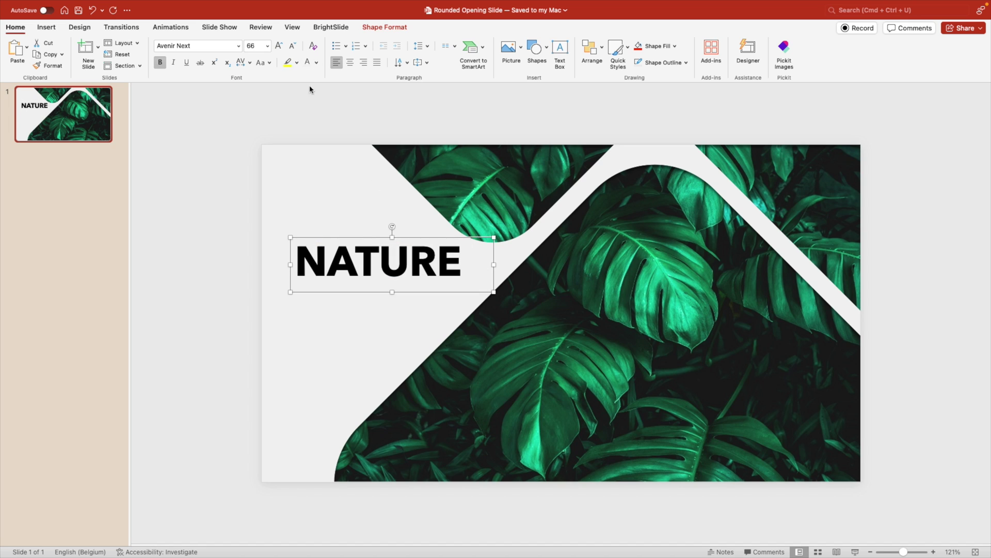
left_click_drag(433, 239, 430, 239)
left_click(292, 47)
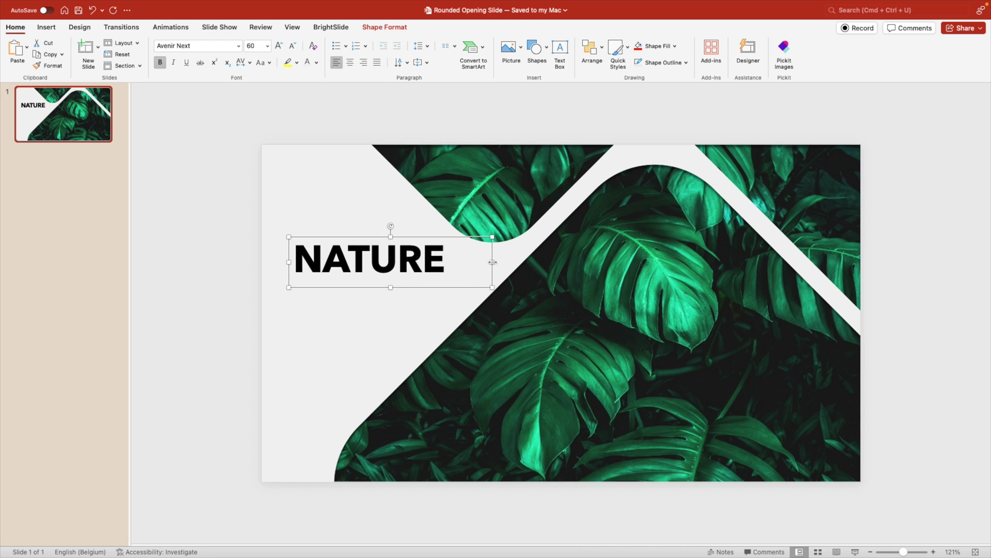
left_click_drag(492, 264, 413, 236)
left_click(550, 142)
left_click(559, 50)
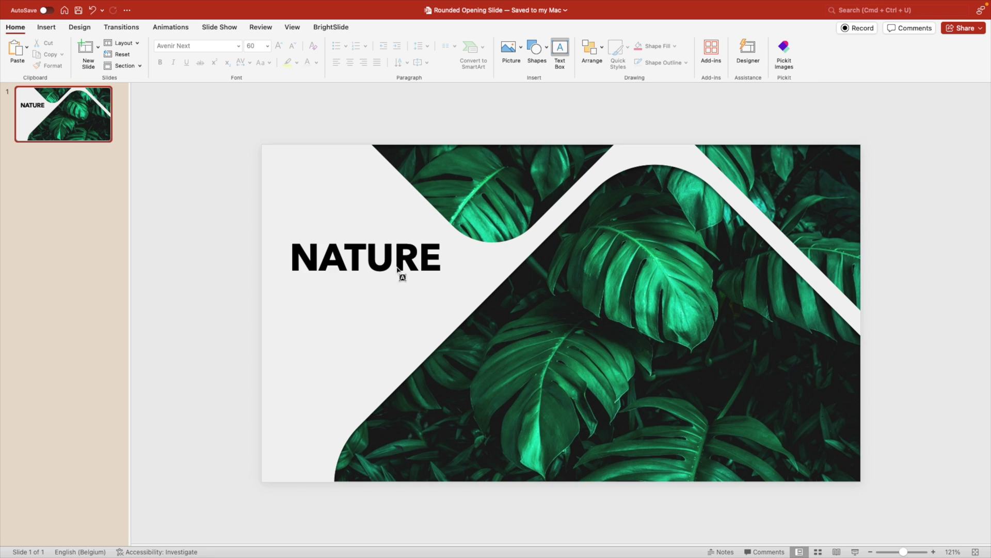
- Draw a text box below NATURE, paste Lorem ipsum text, and set it to Avenir Next Ultra Light
left_click_drag(291, 285, 443, 347)
type("Lorem ipsum dolor sit amet, consectetuer adipiscing elit. Maecenas porttitor cong ue massa condect.")
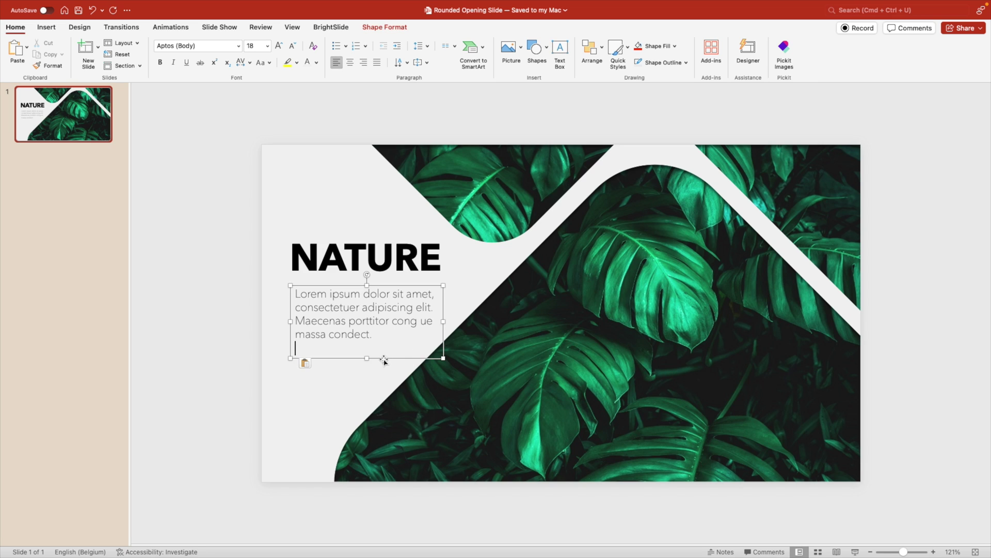
key("super+a")
left_click(239, 45)
mouse_move(232, 137)
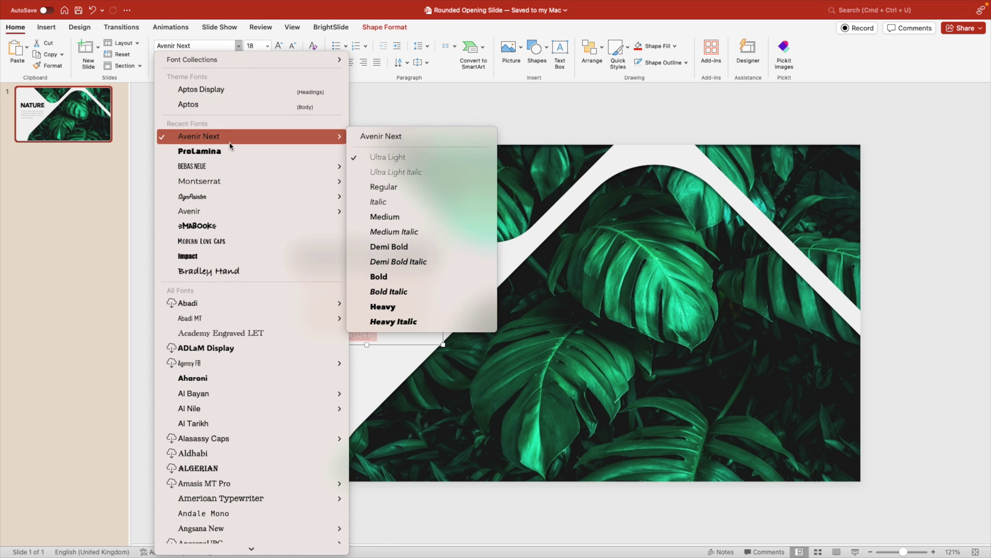
left_click(379, 157)
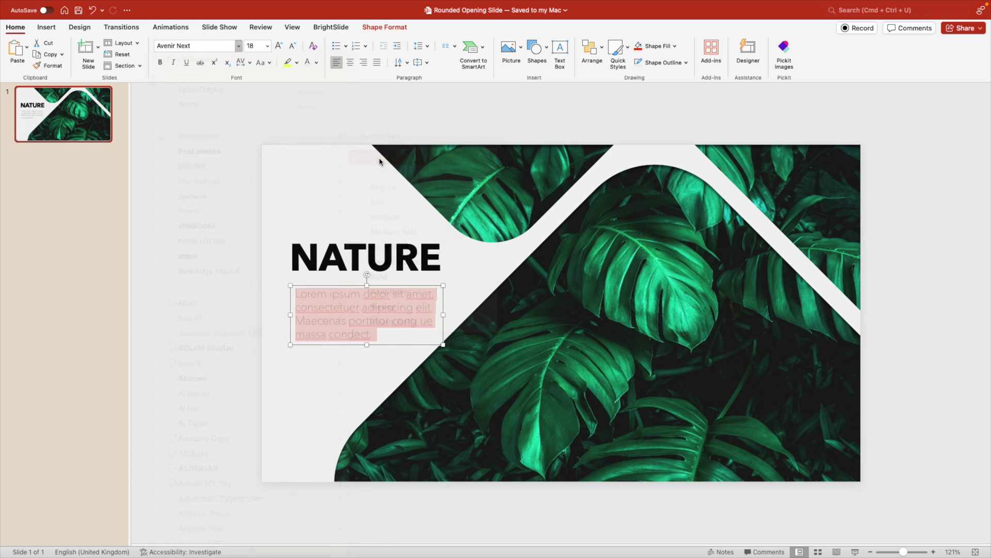
- Shrink the paragraph to 12 pt, place it just under the title, and paste a copy
left_click(293, 47)
left_click(293, 47)
left_click(293, 46)
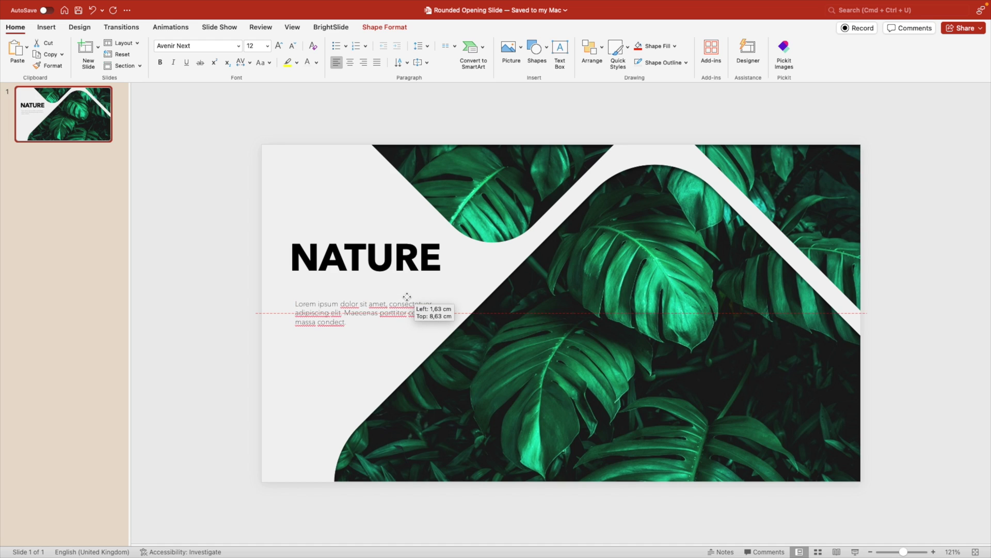
left_click(384, 318)
left_click_drag(368, 305, 297, 303)
key("super+c")
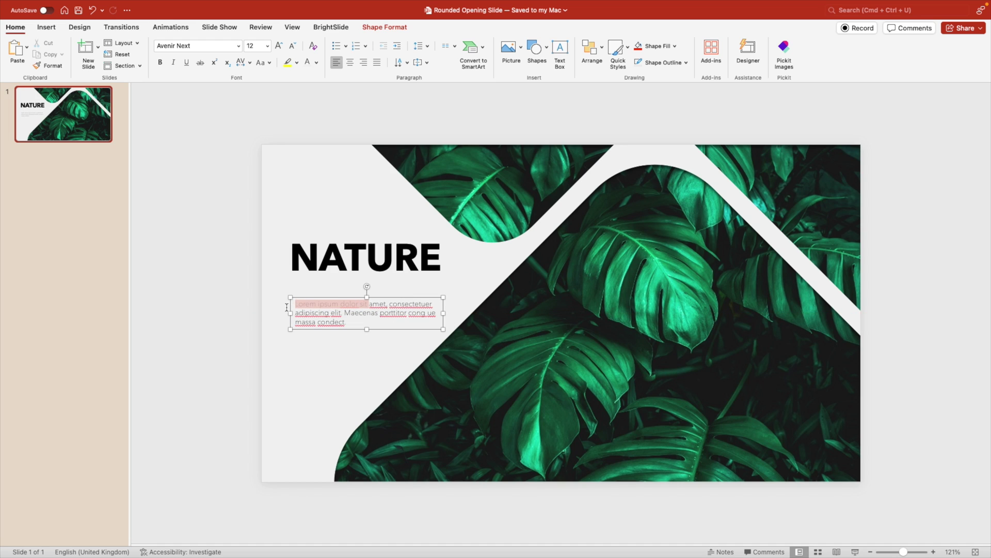
left_click(239, 296)
key("super+v")
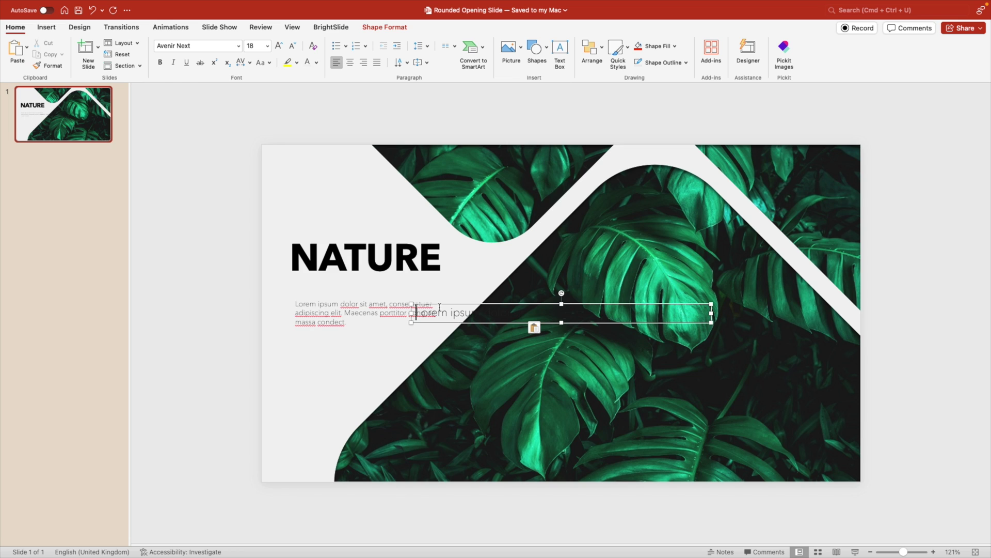
- Move the pasted copy into place and make it Avenir Next Demi Bold in UPPERCASE
left_click_drag(429, 300, 303, 275)
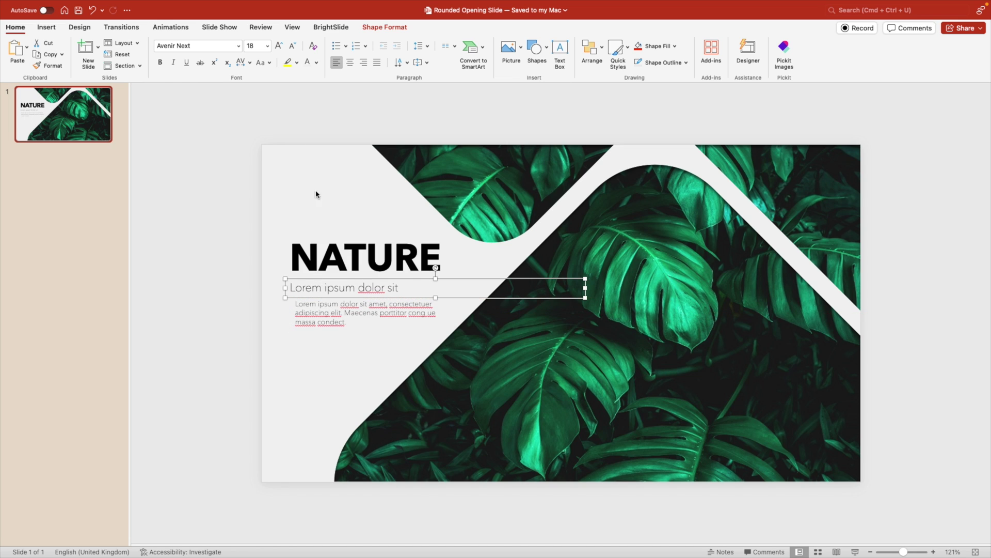
left_click(239, 46)
mouse_move(243, 136)
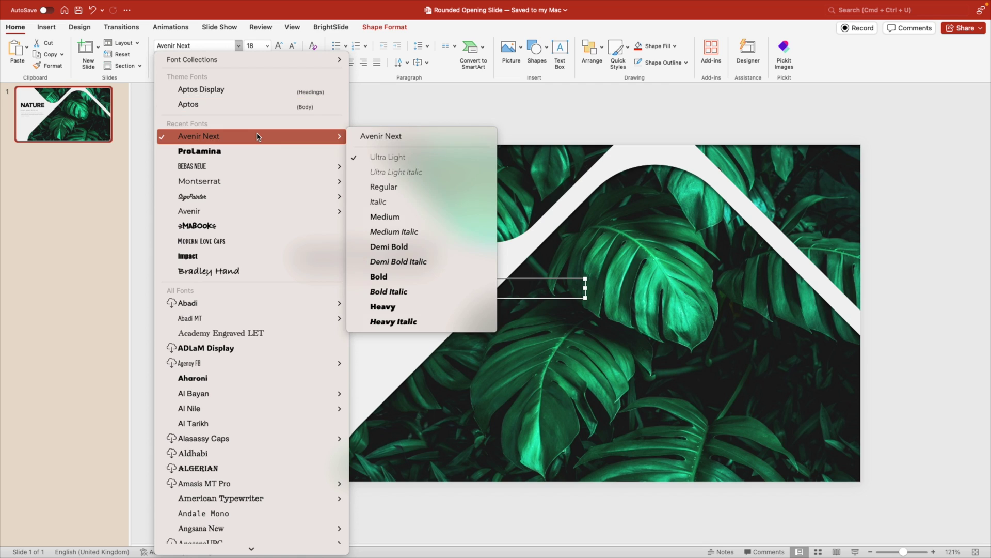
left_click(404, 246)
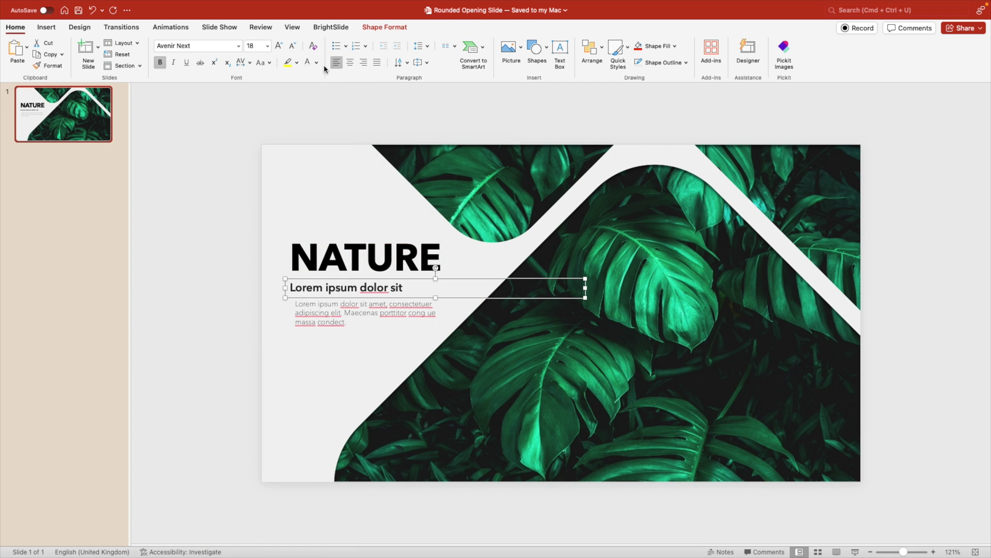
left_click(263, 62)
left_click(278, 105)
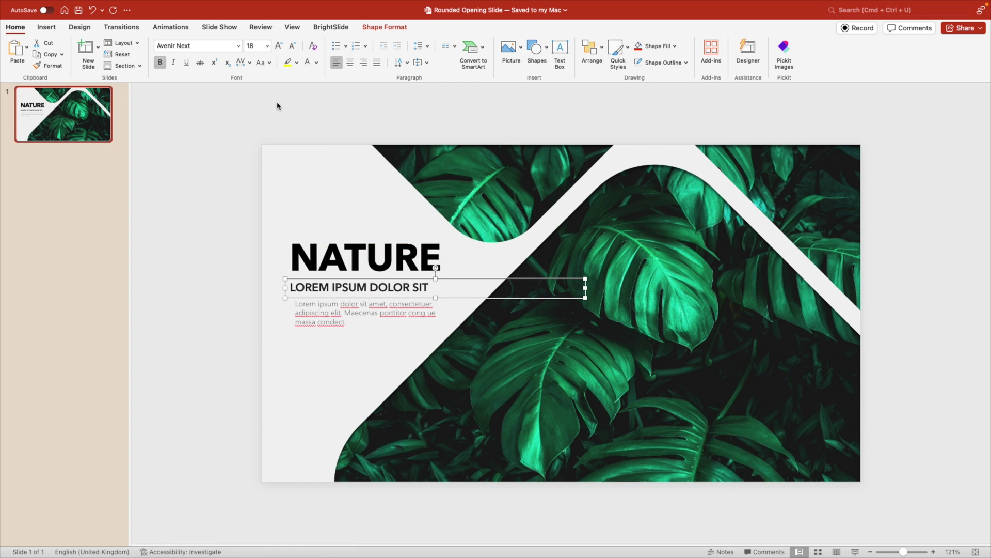
- Nudge the subtitle box right and narrow it to fit its text
left_click_drag(308, 279, 313, 297)
left_click(313, 309, "shift")
left_click(240, 319)
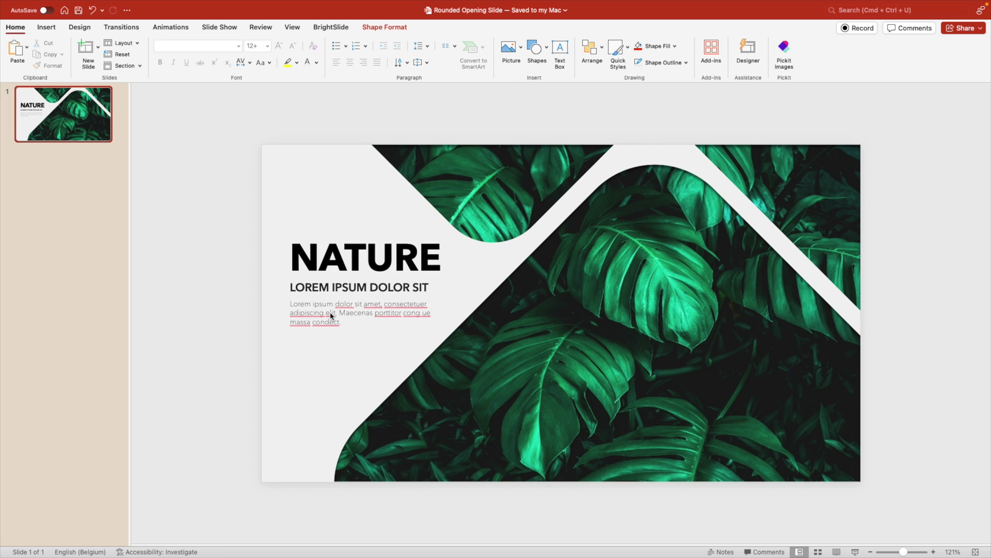
left_click(360, 288)
left_click_drag(590, 288, 445, 289)
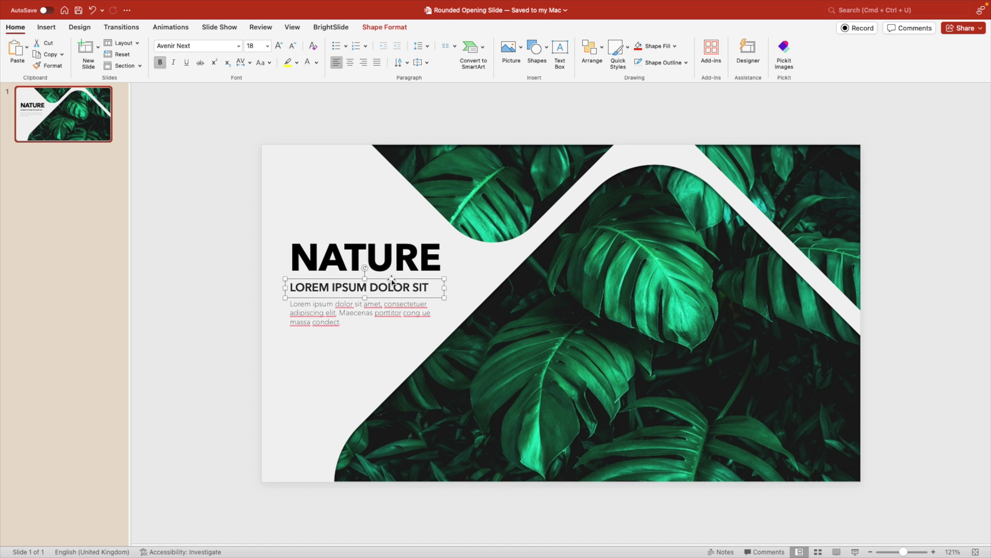
- Colour the subtitle with a green sampled by eyedropper from a leaf in the photo
left_click(316, 63)
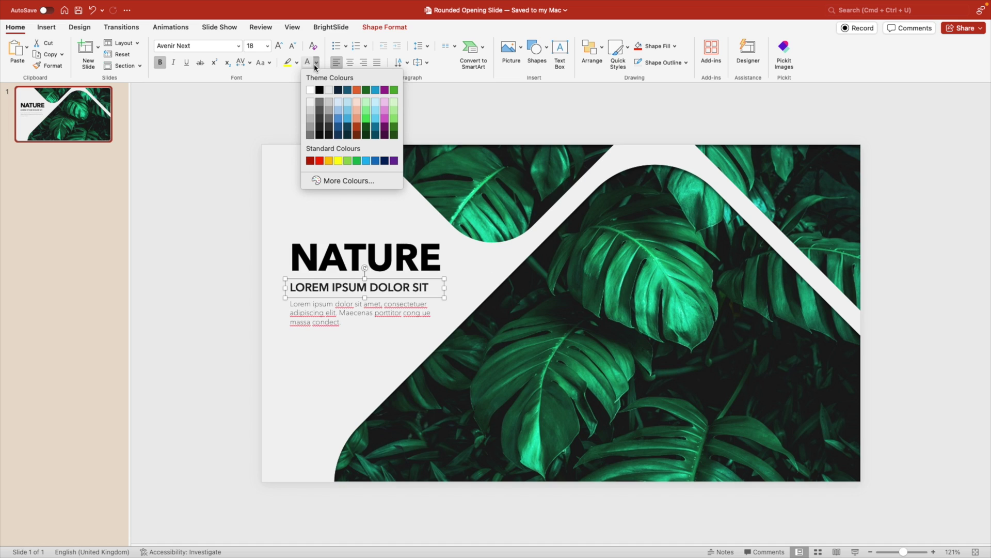
left_click(341, 181)
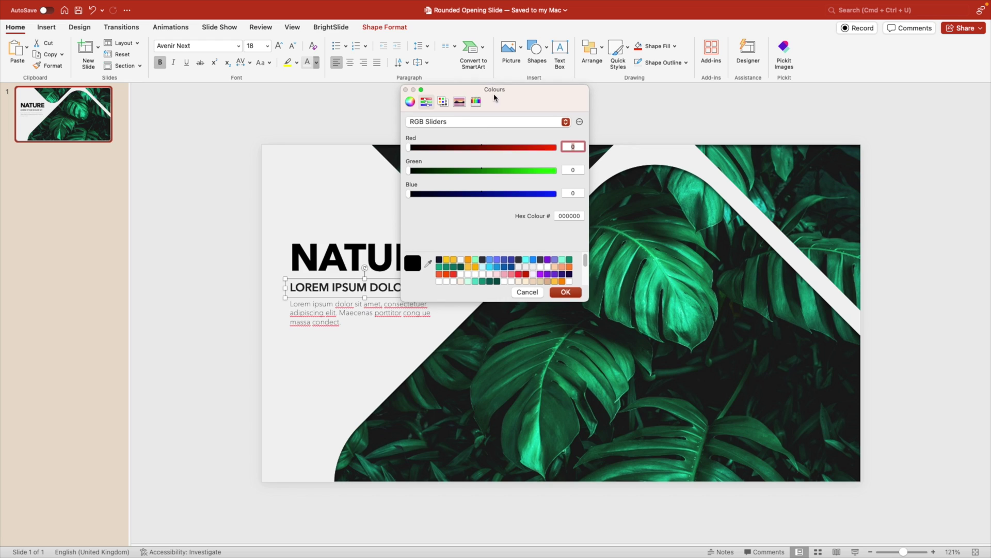
left_click_drag(494, 98, 417, 98)
left_click(352, 264)
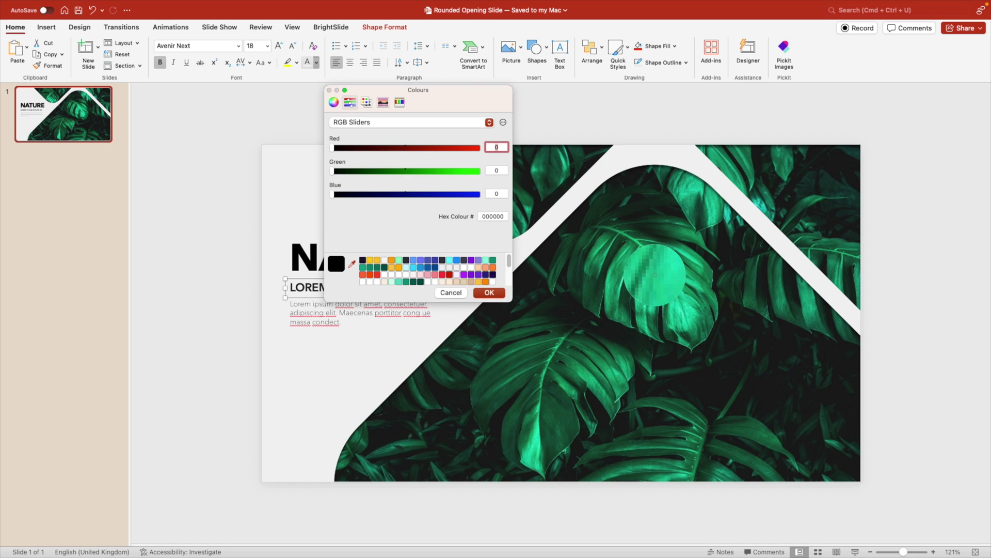
left_click(655, 275)
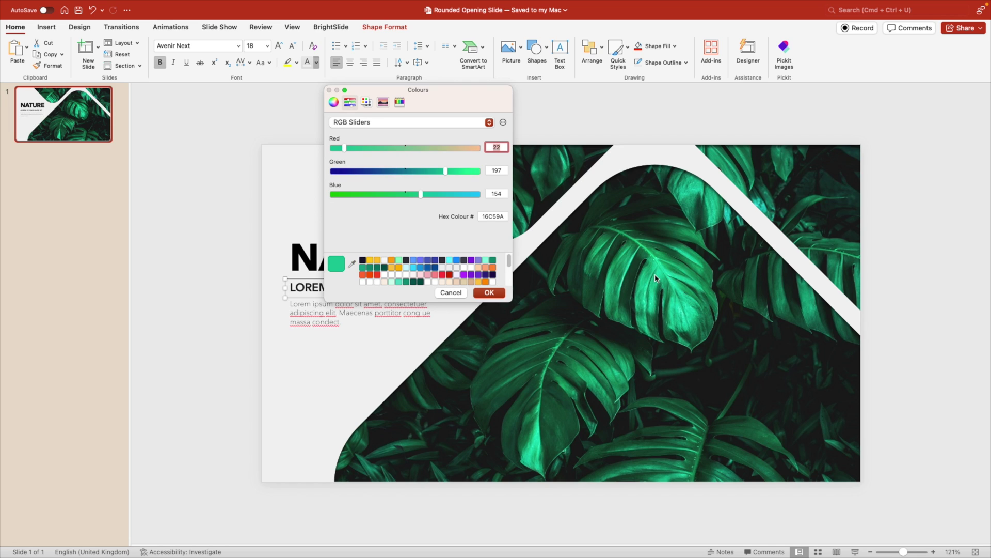
left_click(488, 293)
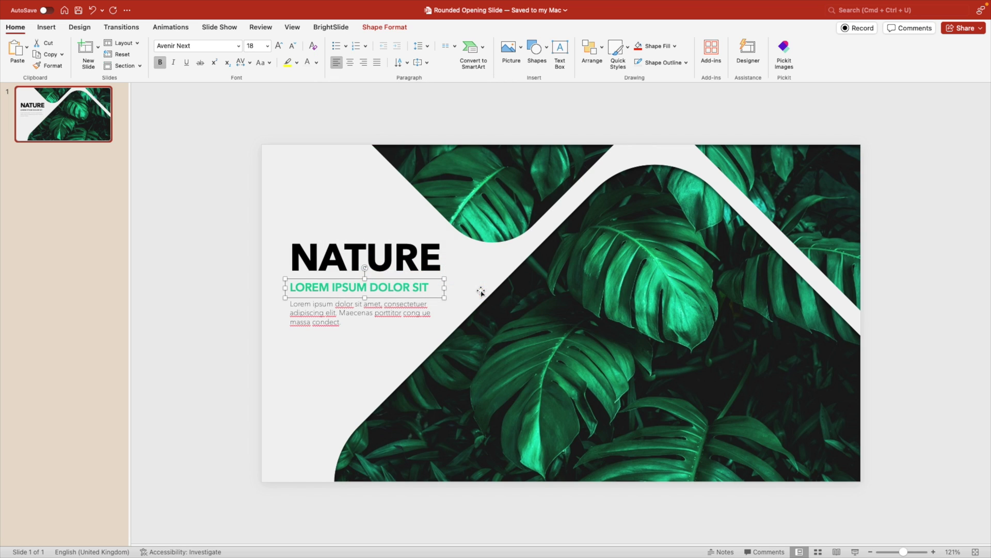
left_click(312, 376)
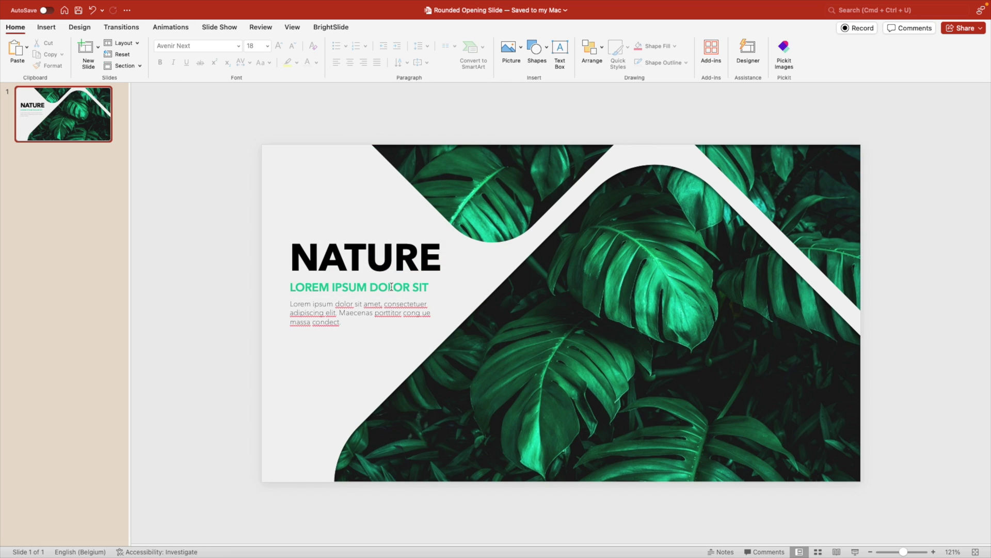
- Recolour the subtitle with a darker sampled leaf green, 149F73
left_click(409, 286)
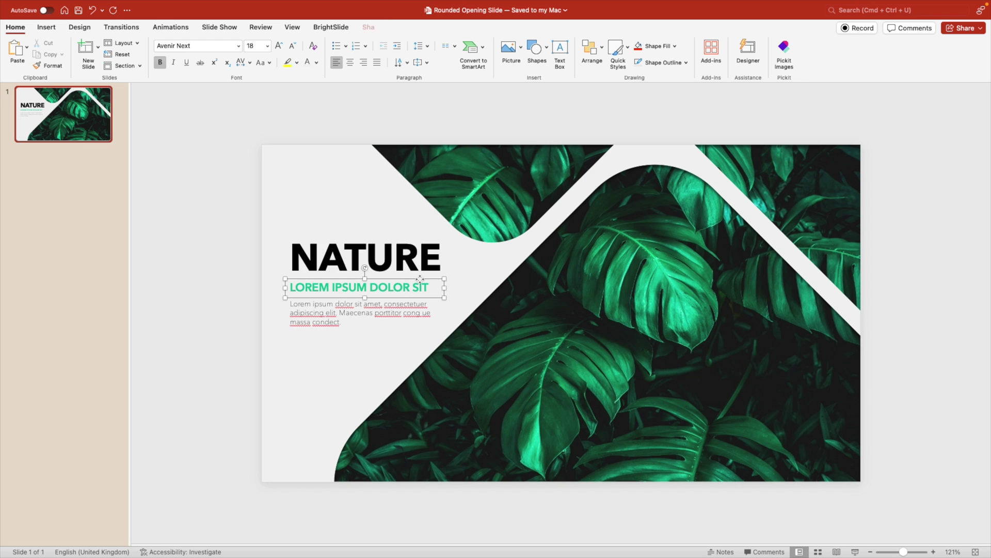
left_click(317, 63)
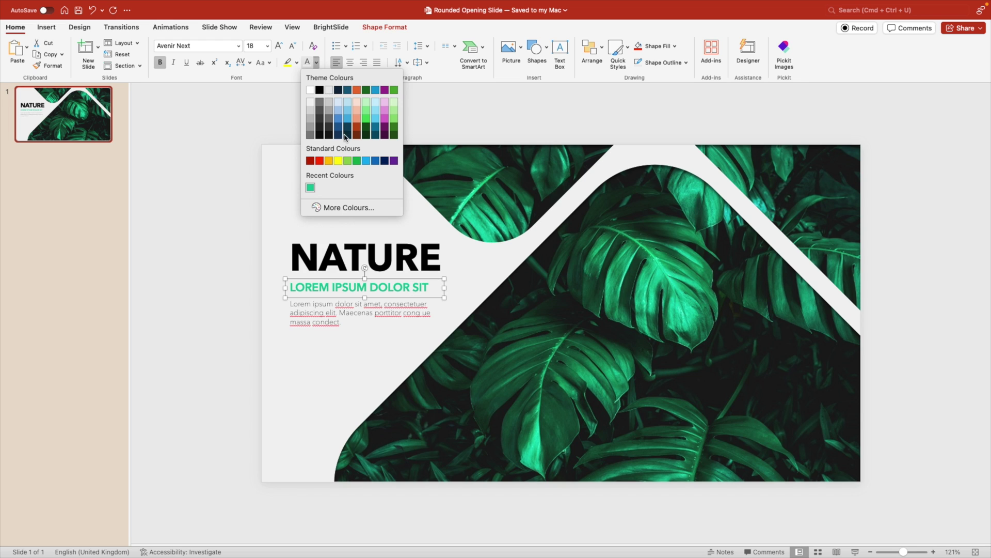
left_click(335, 210)
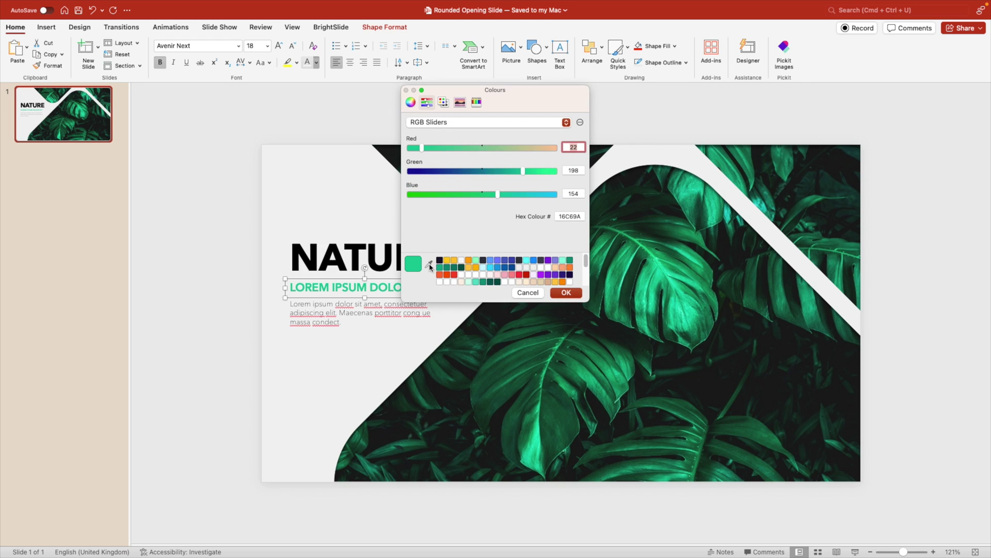
left_click(429, 264)
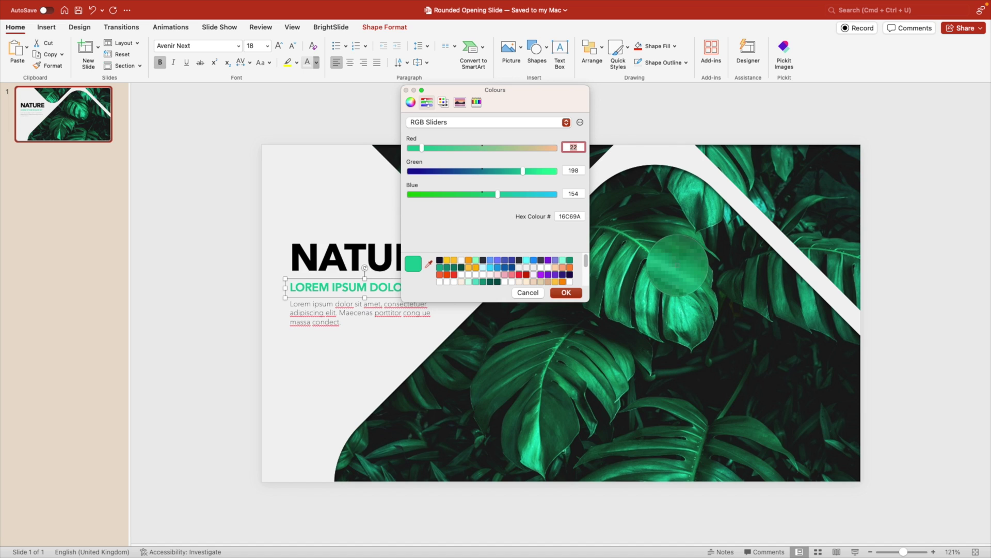
left_click(678, 264)
left_click(565, 292)
left_click(264, 355)
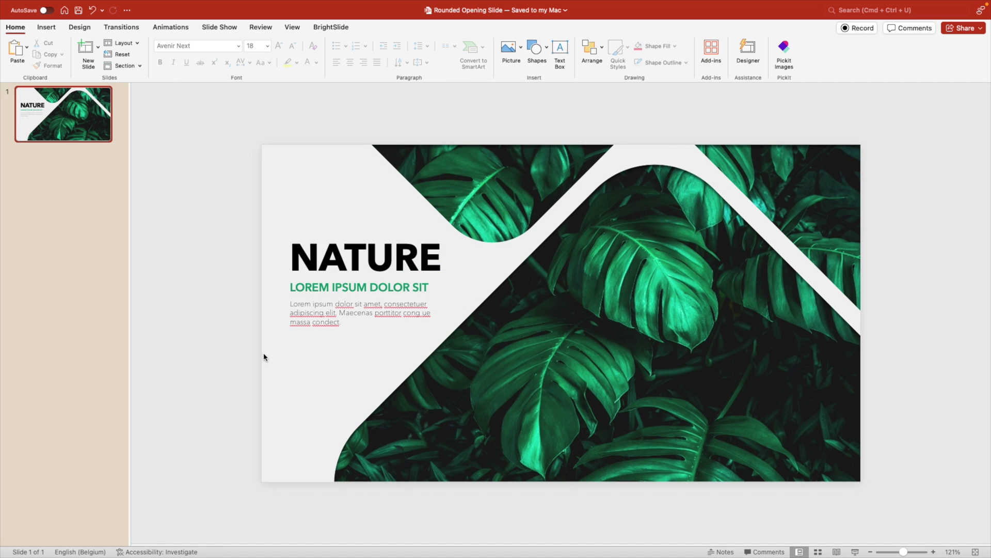
- Draw a rounded rectangle below the body text with fully rounded pill corners
left_click(546, 49)
left_click(686, 83)
left_click_drag(285, 340, 385, 360)
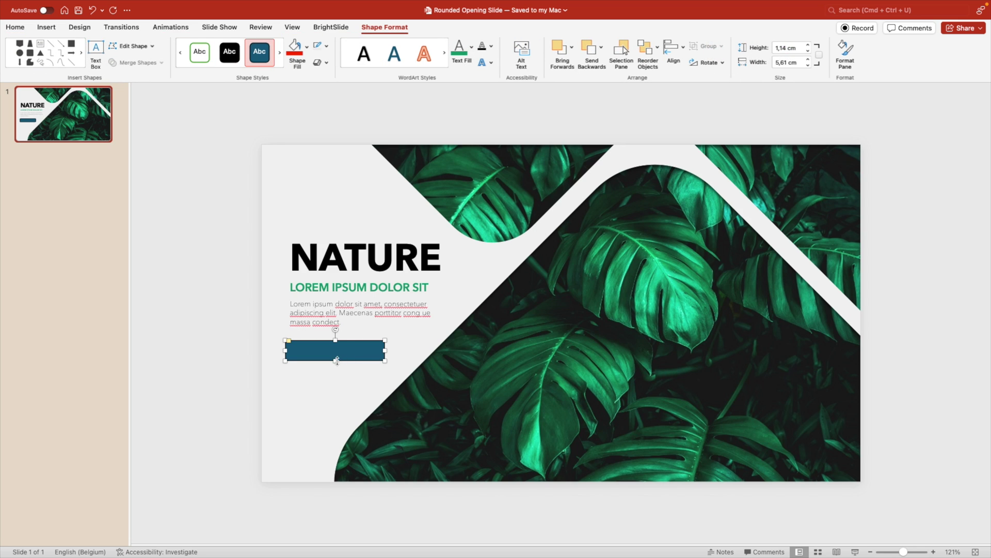
left_click_drag(289, 342, 289, 350)
- Remove the button's outline, fill it with the recent green, and narrow it to 4.76 cm
left_click(326, 45)
left_click(340, 69)
left_click(307, 46)
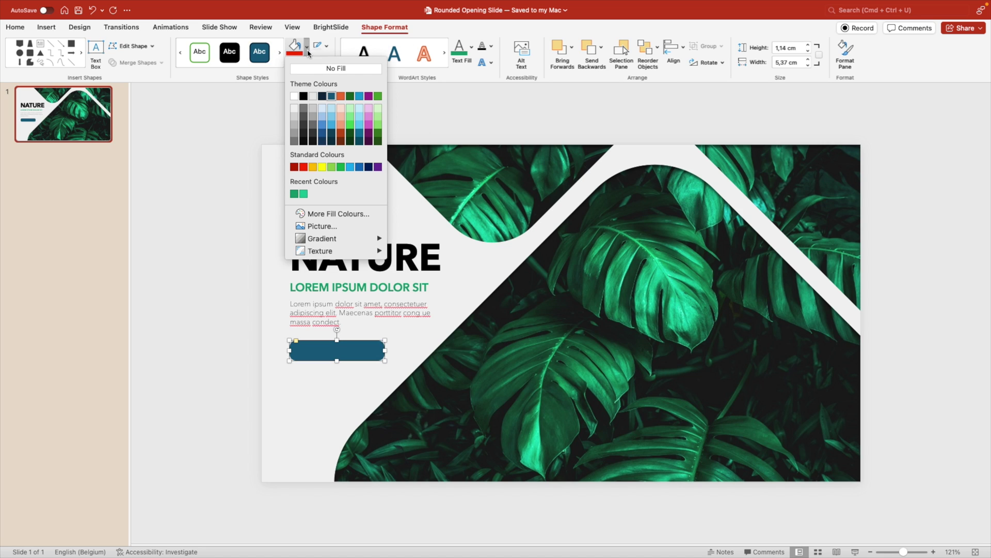
left_click(295, 193)
left_click_drag(384, 351, 373, 350)
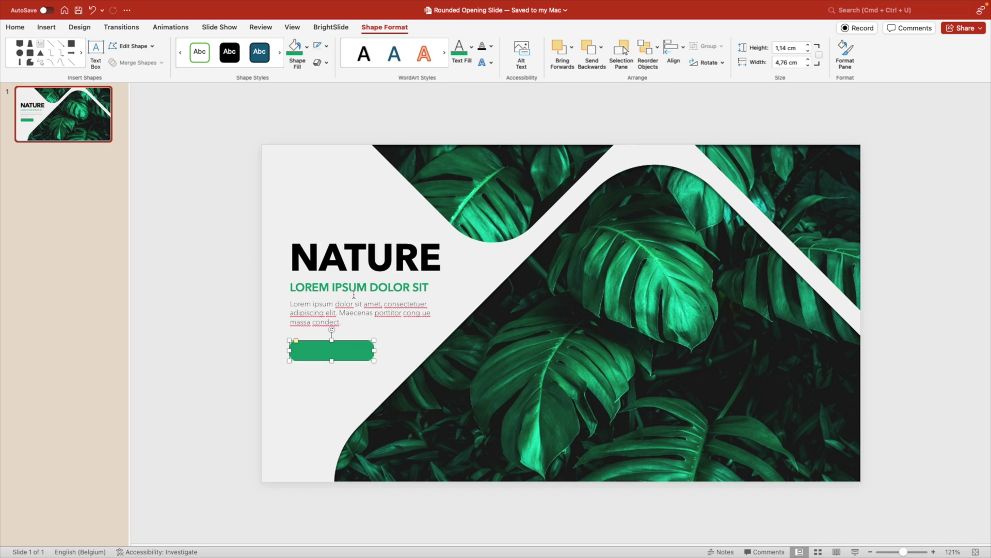
- Make the button's Lorem ipsum text white, 16 pt, and right-aligned
left_click(366, 287)
left_click_drag(336, 306, 331, 351)
left_click(471, 47)
left_click(459, 97)
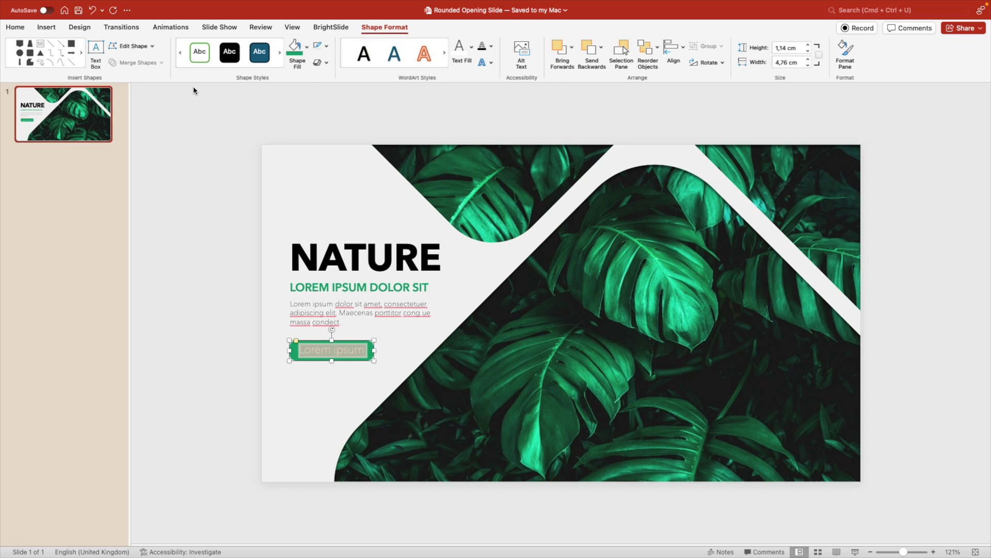
left_click(25, 29)
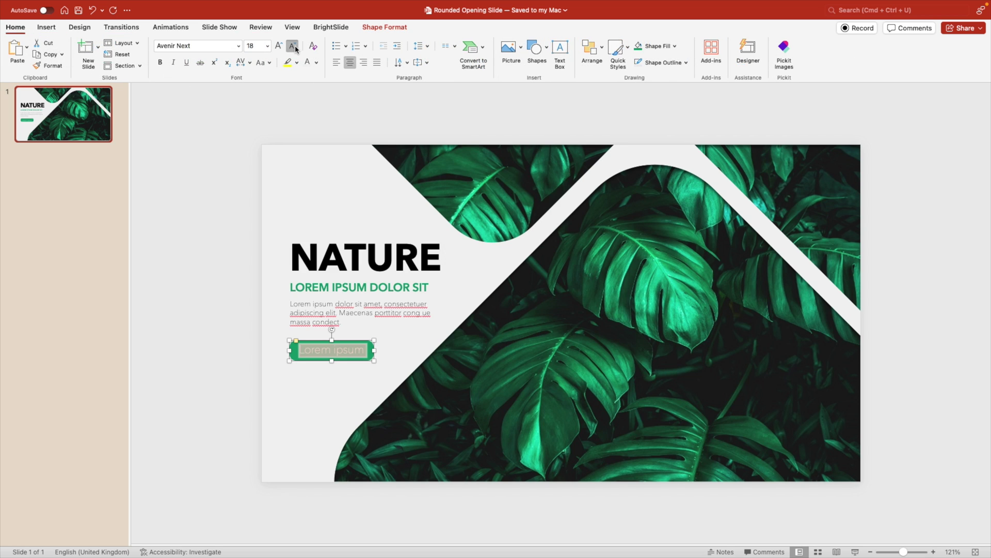
left_click(292, 46)
left_click(279, 46)
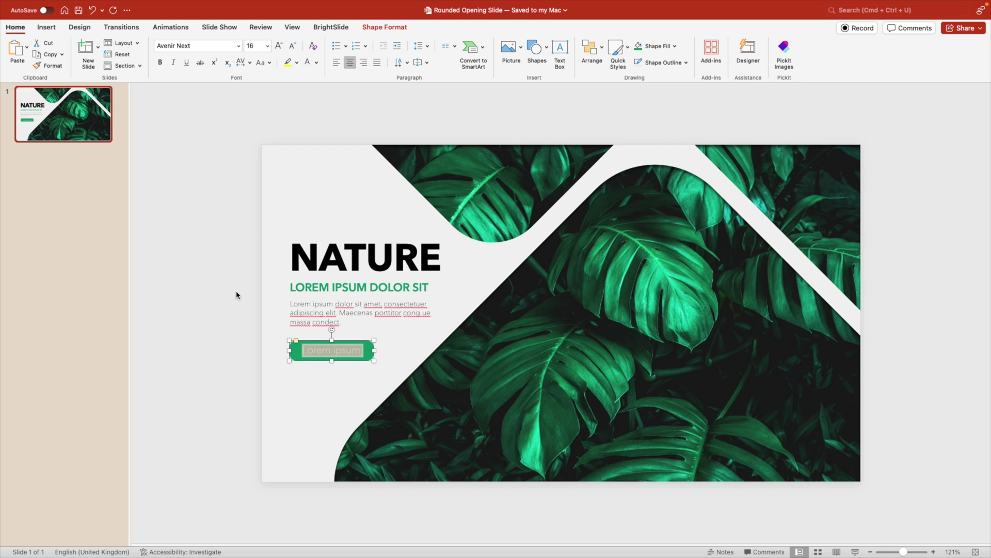
left_click(363, 62)
left_click(233, 329)
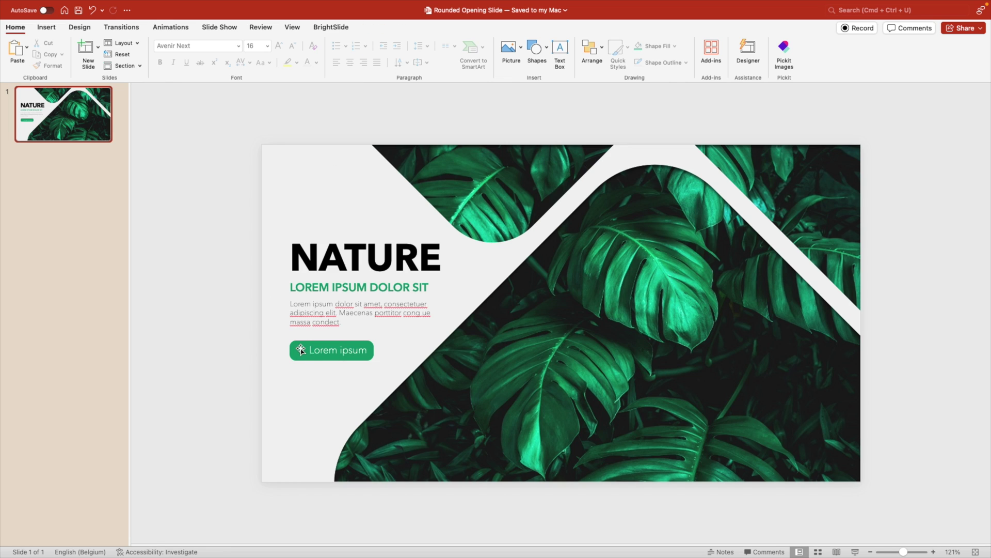
left_click(47, 28)
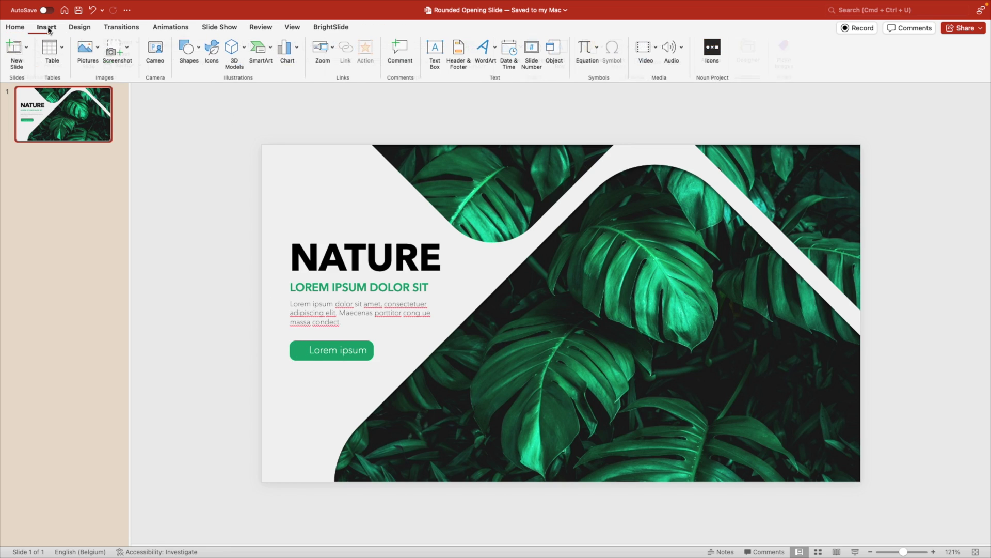
- Search the stock icon library for leaves, then for nature
left_click(221, 64)
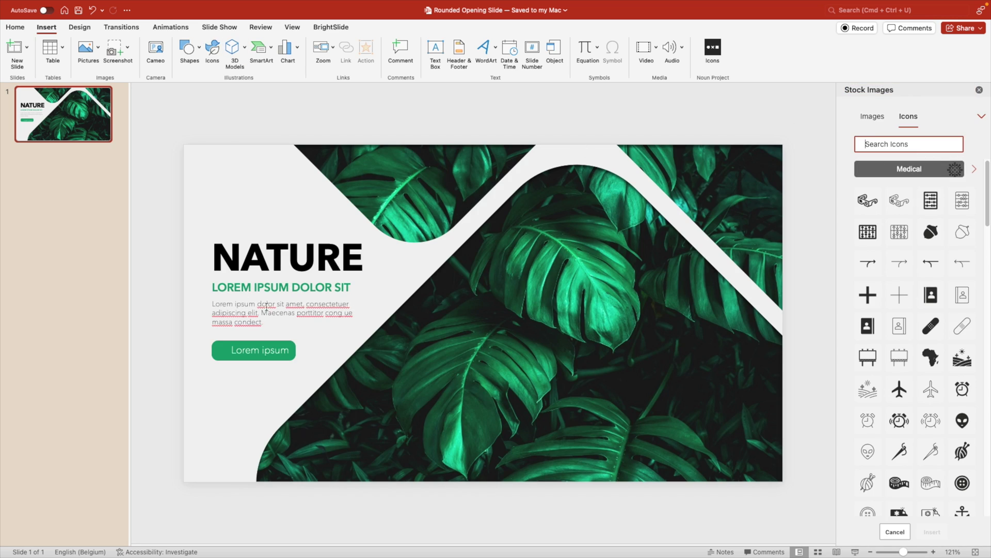
left_click(891, 145)
type("leaves")
key("Return")
left_click(968, 144)
type("nature")
key("Return")
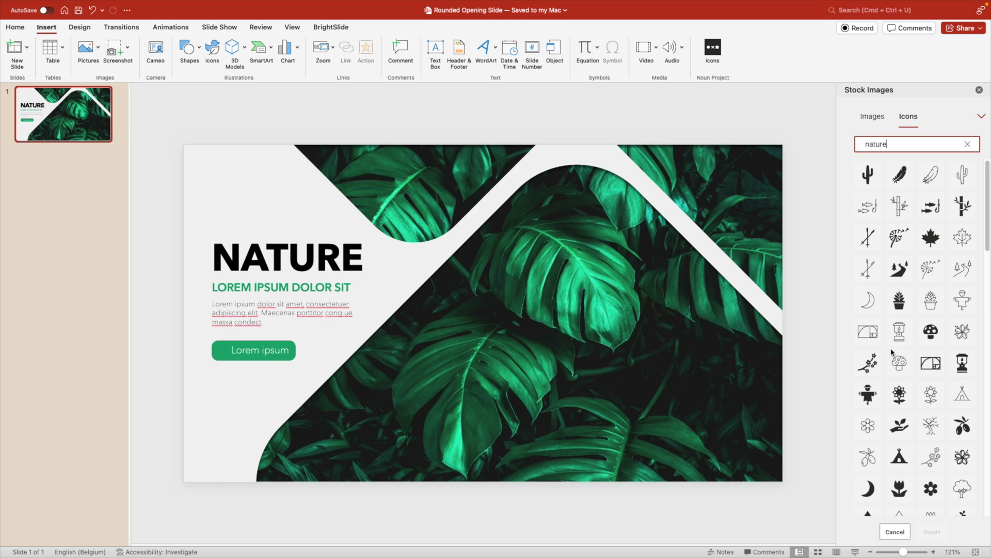
- Find the lotus icon among the plant results and insert it onto the slide
scroll(890, 346, "down", 2)
scroll(892, 353, "down", 5)
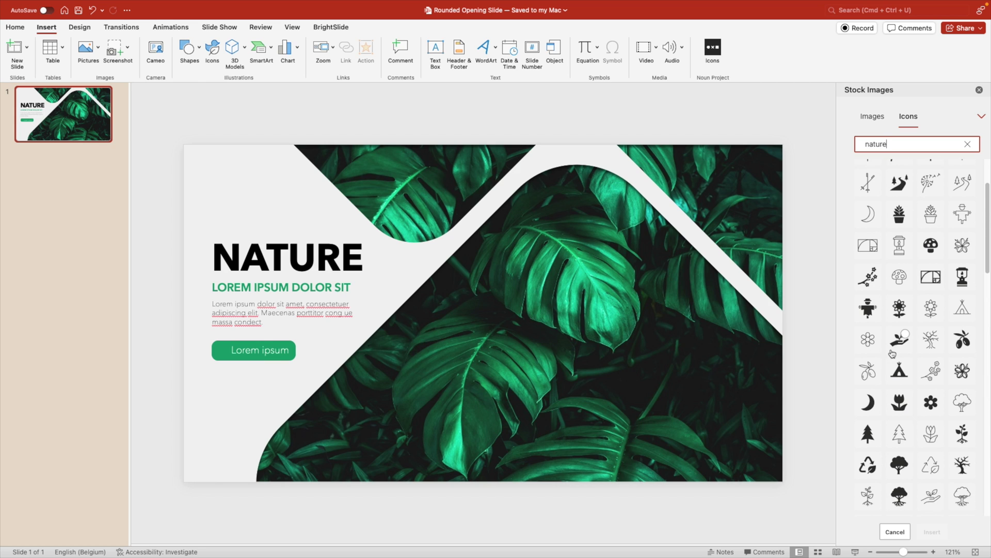
scroll(892, 353, "down", 7)
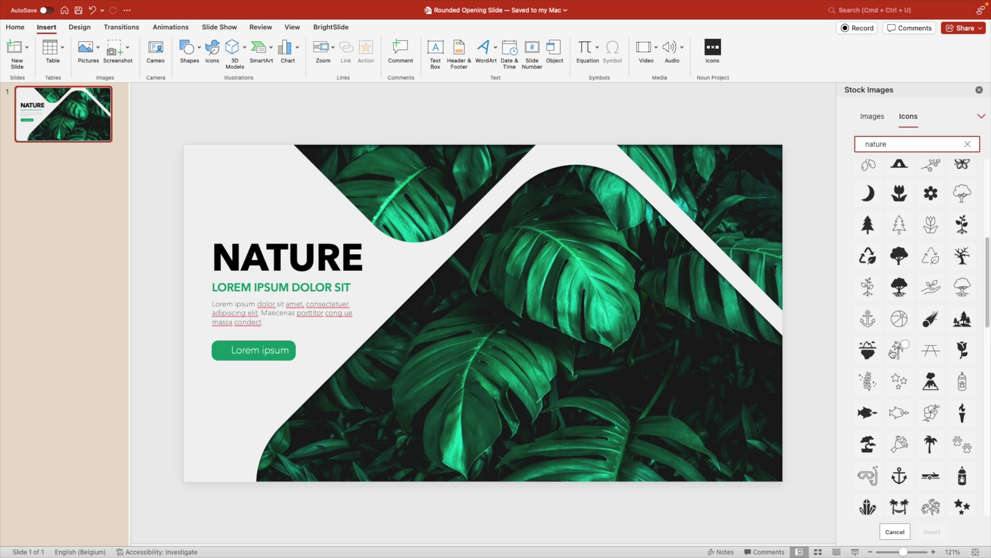
scroll(892, 353, "down", 4)
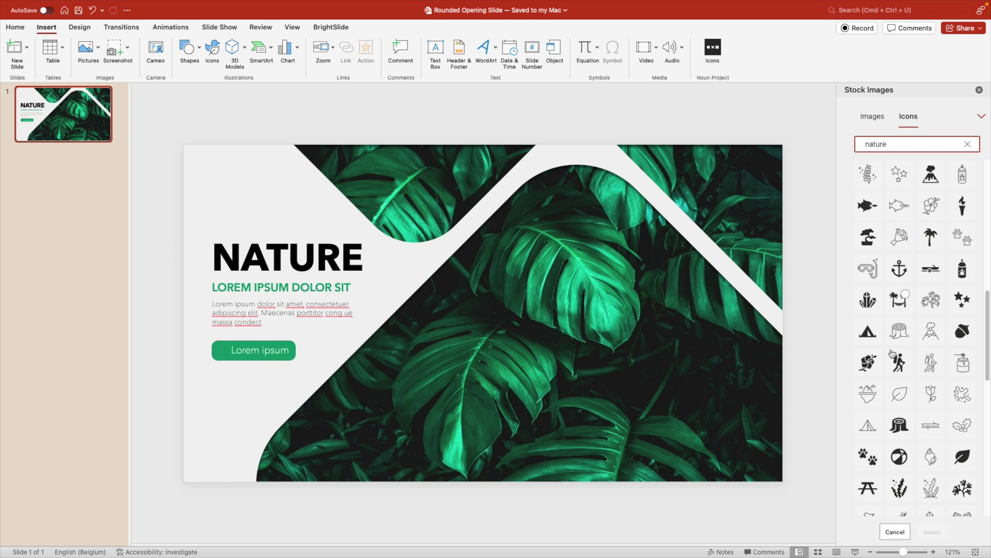
type("plant")
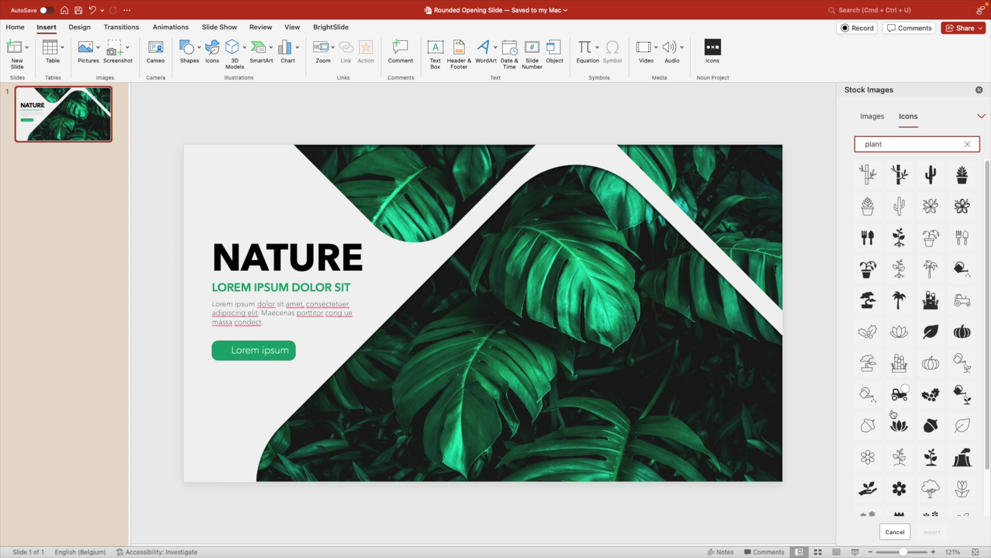
left_click(905, 421)
left_click(932, 532)
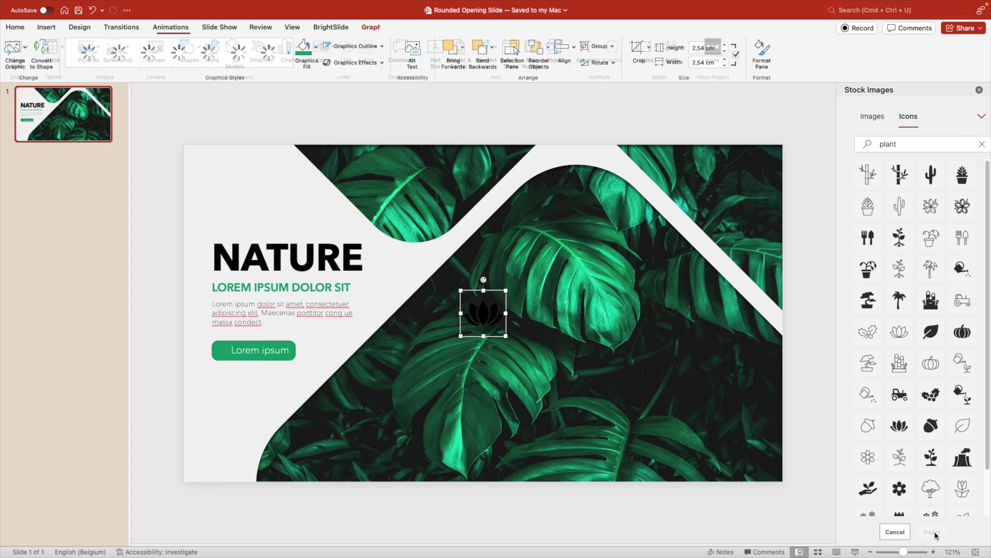
- Fill the lotus icon white, shrink it, and move it onto the button's left end
left_click(317, 46)
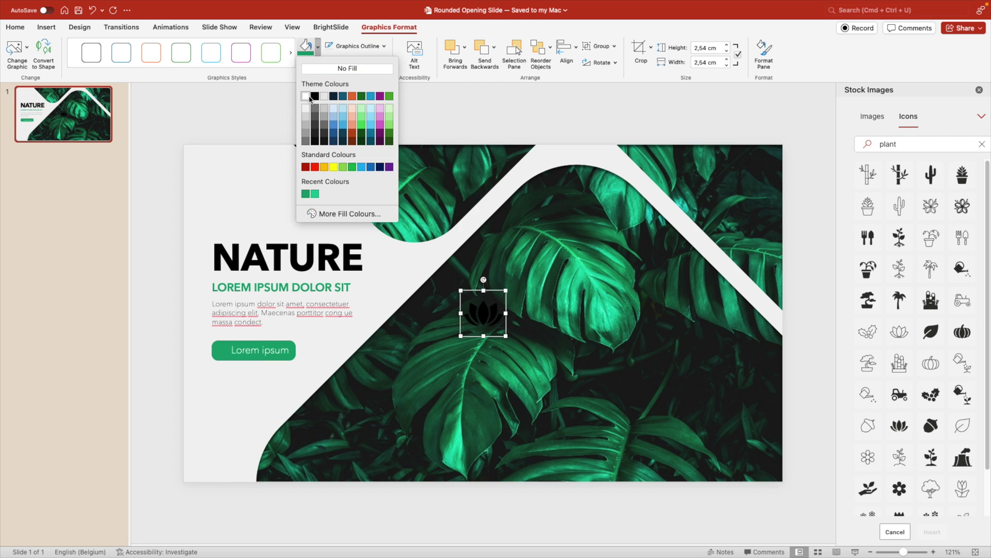
left_click(306, 96)
left_click_drag(481, 324, 208, 313)
scroll(218, 345, "up", 2)
scroll(221, 351, "up", 5)
- Resize the green button around the lotus icon and move both slightly lower
left_click(338, 313)
left_click_drag(339, 314, 351, 313)
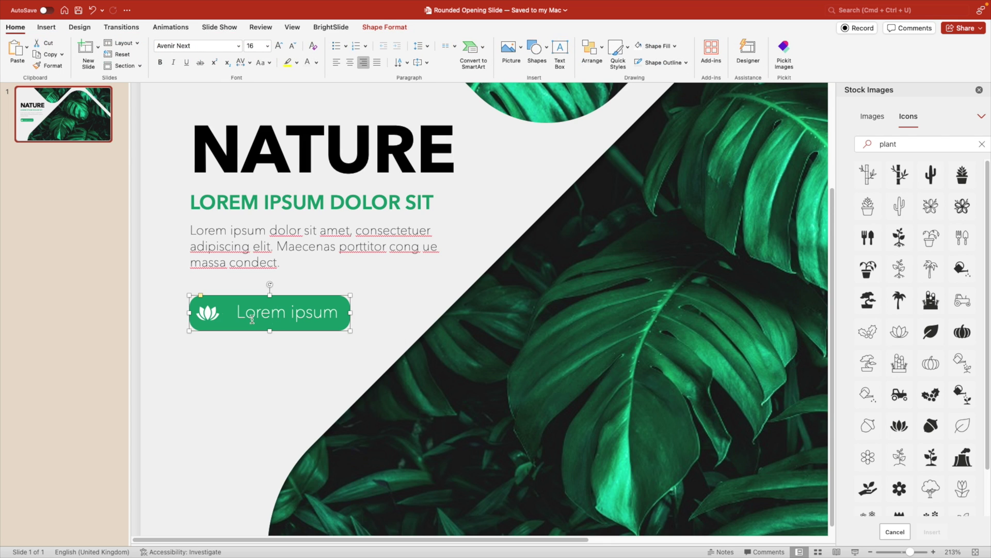
left_click_drag(209, 320, 213, 317)
left_click(304, 299)
left_click_drag(351, 313, 342, 314)
left_click_drag(207, 313, 206, 312)
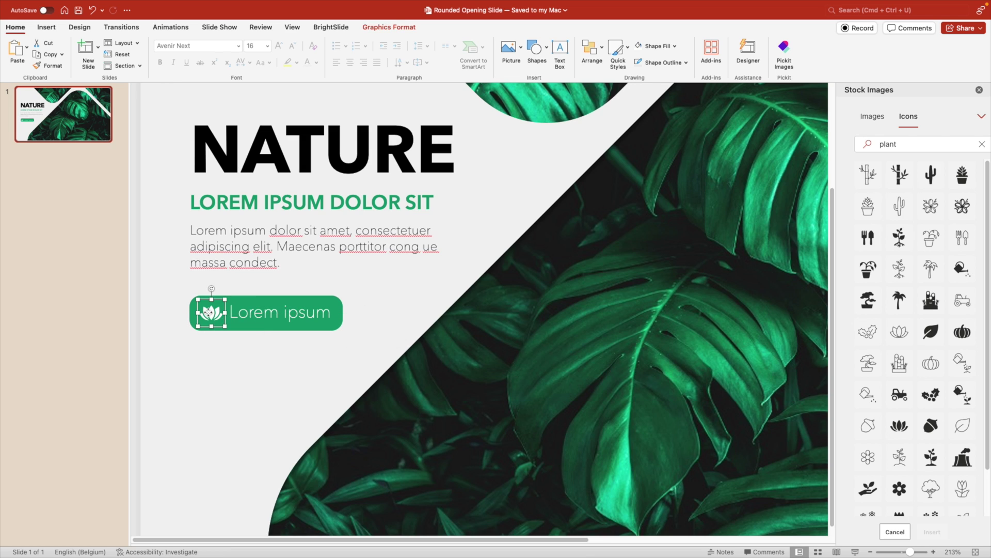
left_click(204, 371)
scroll(203, 372, "down", 5)
left_click_drag(191, 388, 287, 342)
- Align the body text, lower the NATURE title, shift the whole text block up, and close the Stock Images panel
left_click(253, 304)
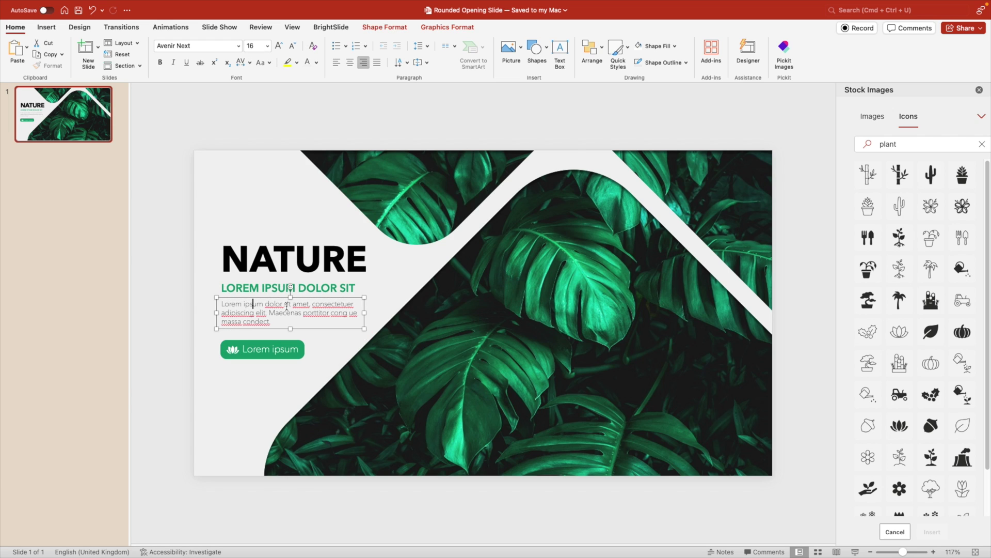
left_click_drag(275, 301, 274, 301)
left_click(277, 283)
left_click_drag(274, 231, 274, 239)
left_click_drag(171, 217, 412, 394)
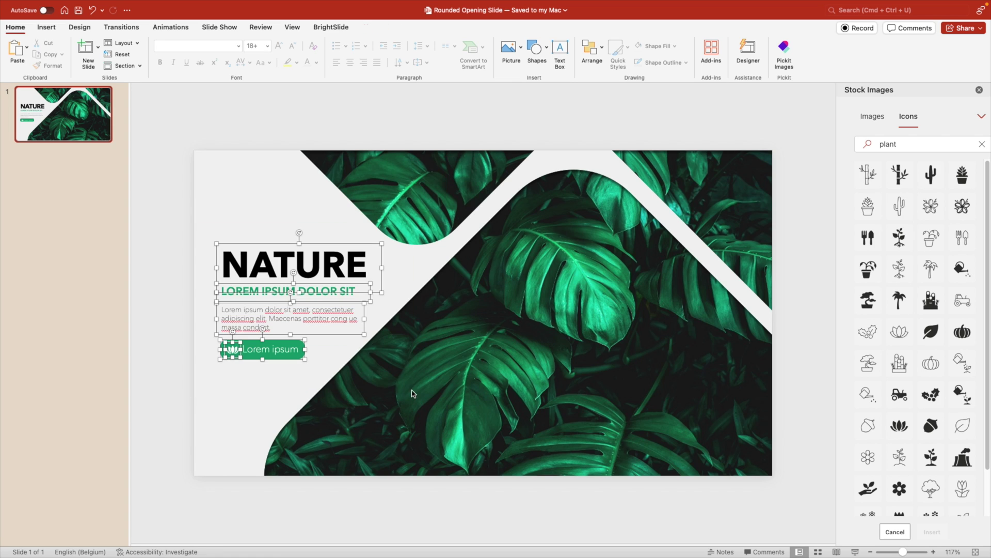
left_click_drag(322, 300, 321, 297)
left_click(173, 312)
left_click(979, 90)
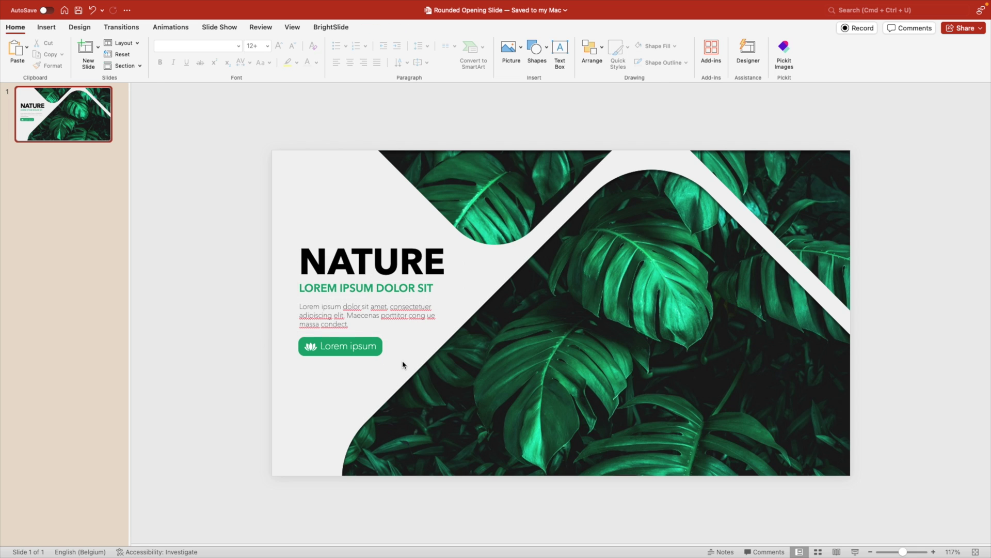
- Marquee-select the green button with its lotus icon and group them with Cmd+Option+G
left_click_drag(243, 319, 417, 377)
key("super+alt+g")
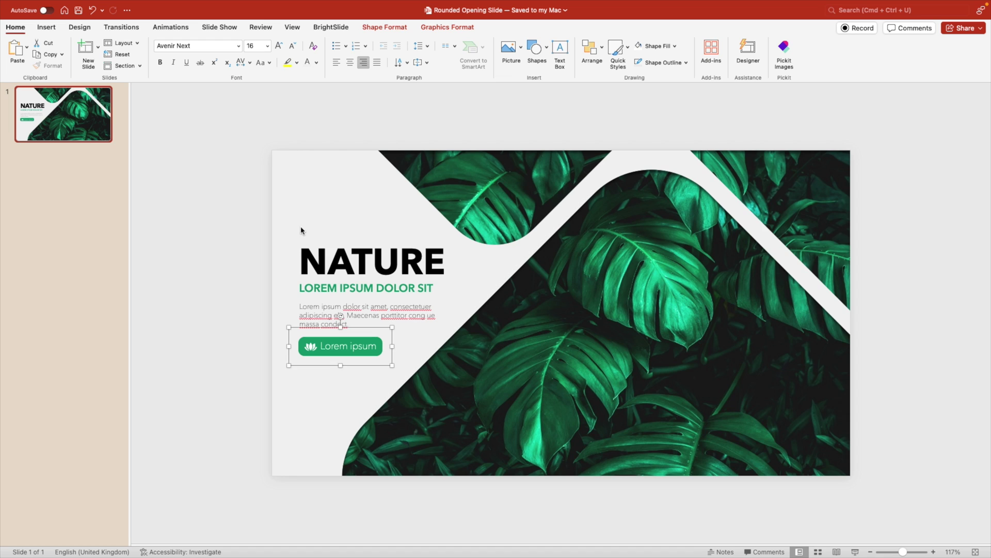
- Apply a Fly In entrance from the left to the title, subtitle, body text and button
left_click(292, 254)
left_click(323, 298, "shift")
left_click(326, 315, "shift")
left_click(328, 350, "shift")
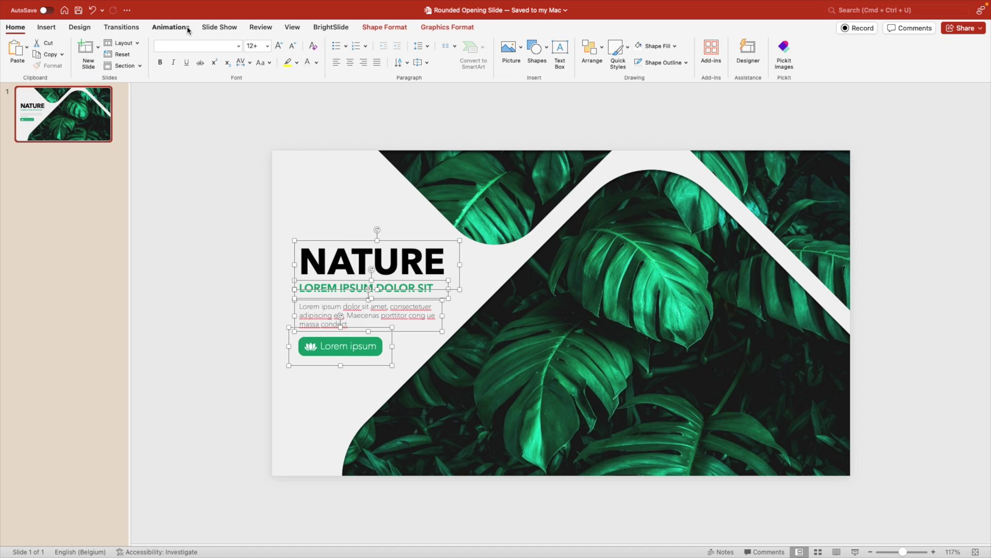
left_click(170, 27)
left_click(197, 52)
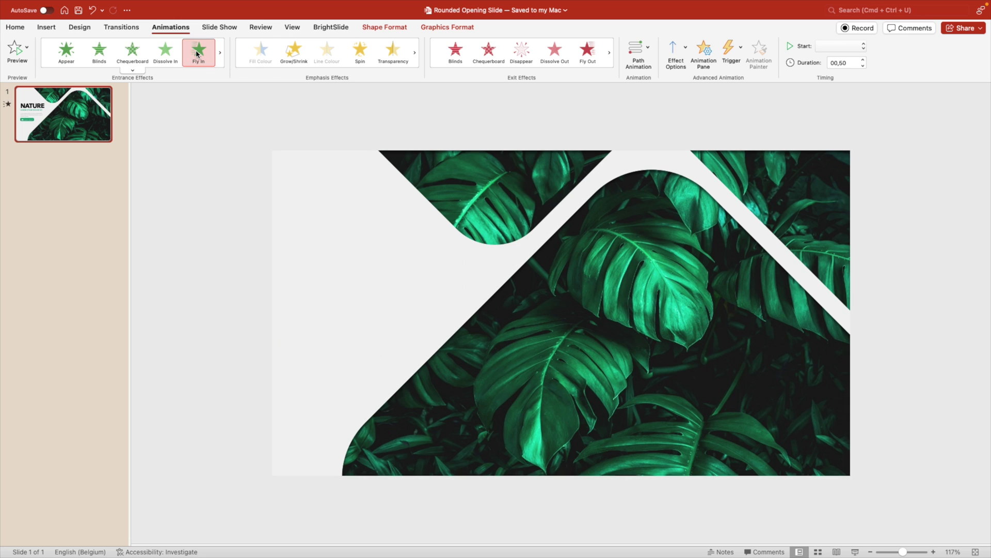
left_click(675, 50)
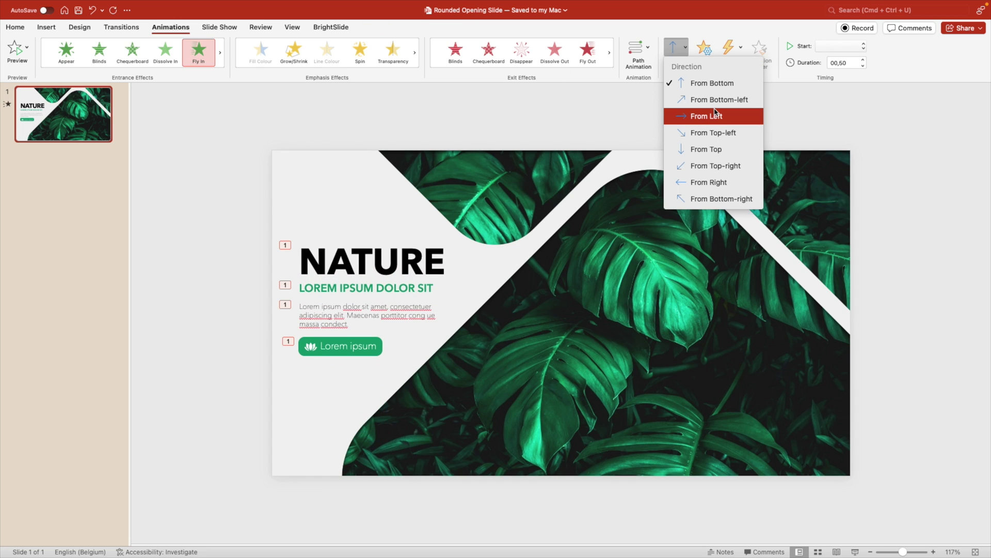
left_click(712, 115)
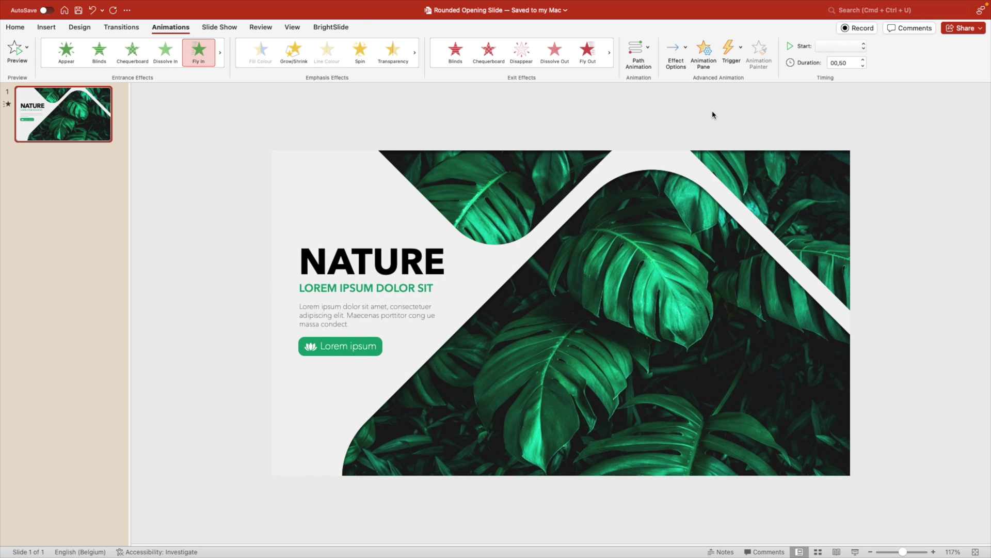
- Set each fly-in animation's duration to 1 second in the Animation Pane
left_click(703, 52)
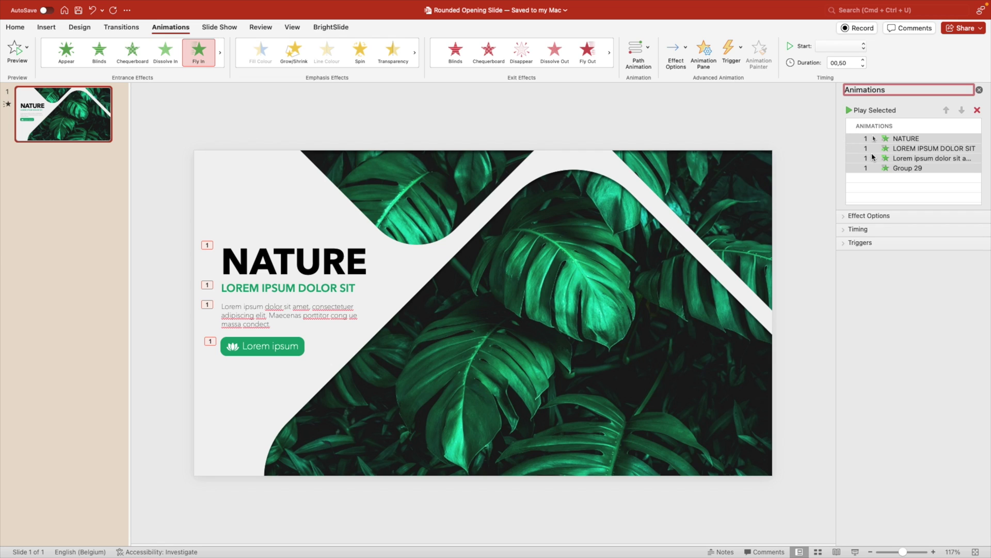
left_click(858, 229)
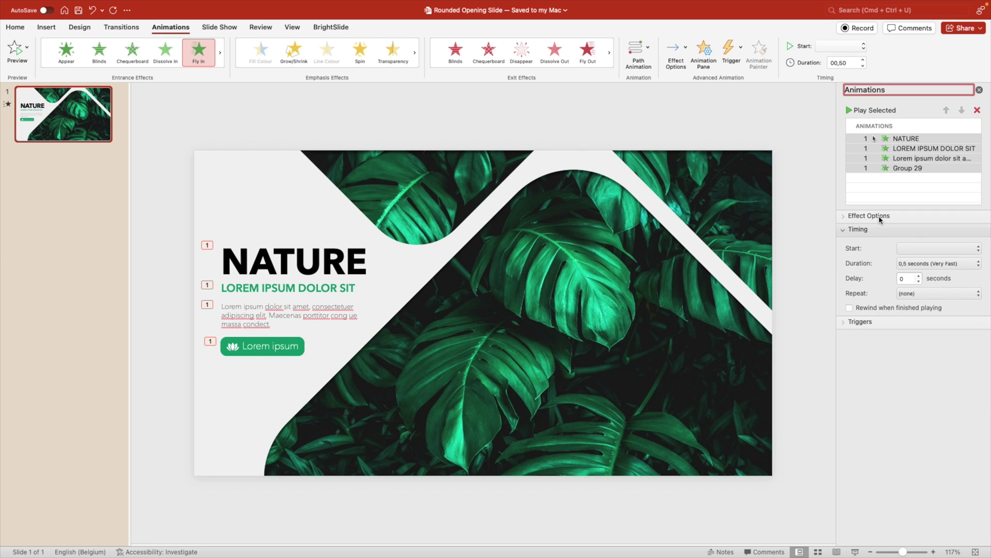
left_click(880, 217)
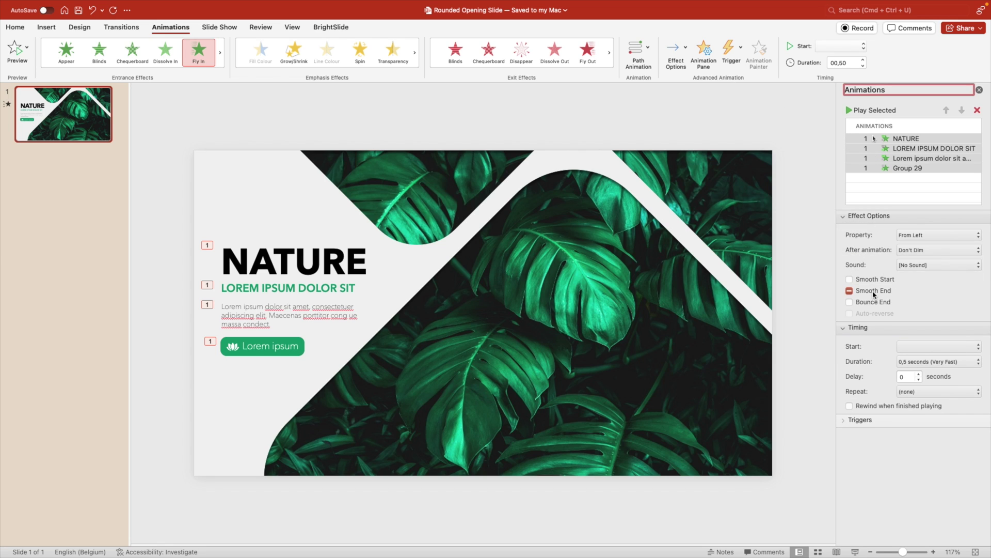
left_click(936, 361)
left_click(935, 353)
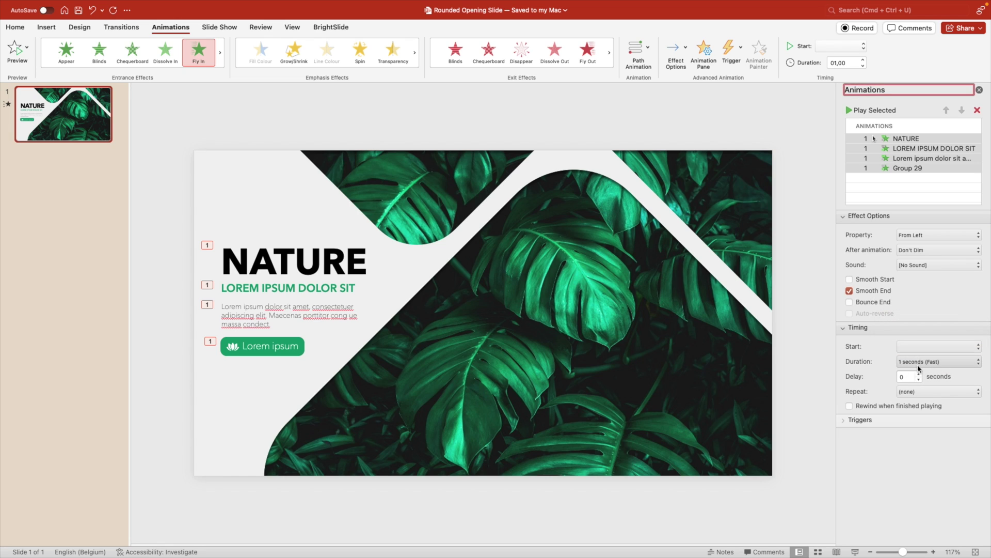
- Stagger the delays of the subtitle, body text and button animations after the title
left_click(874, 138)
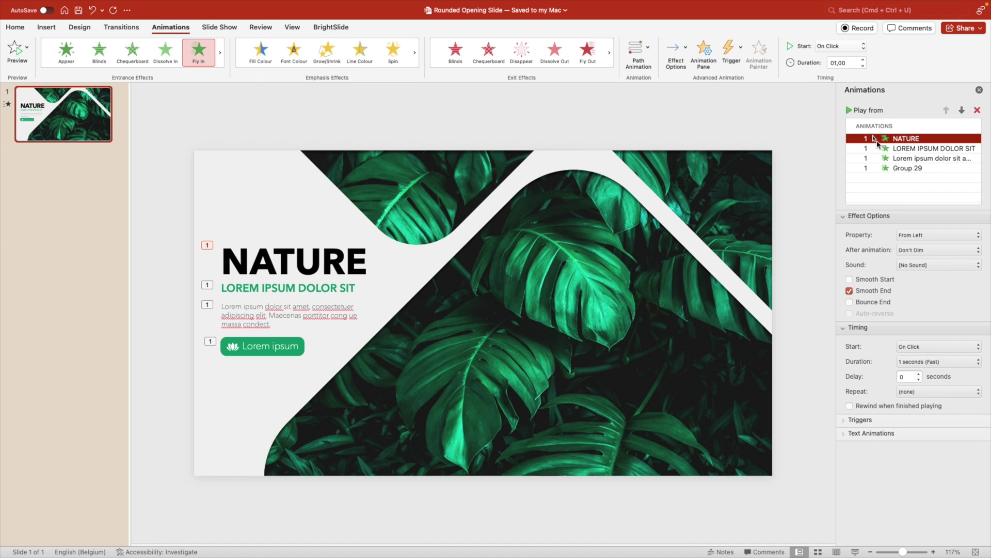
left_click(911, 148)
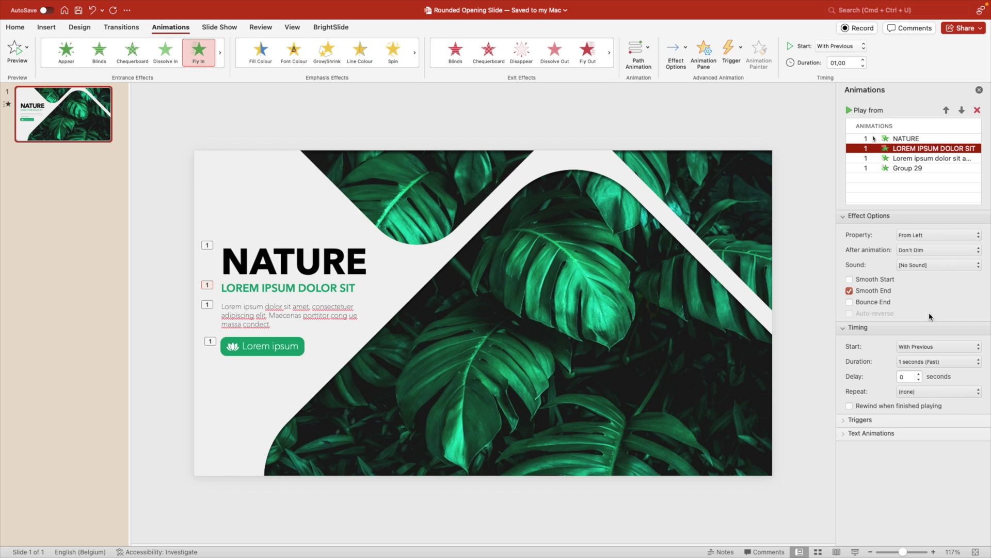
left_click(905, 378)
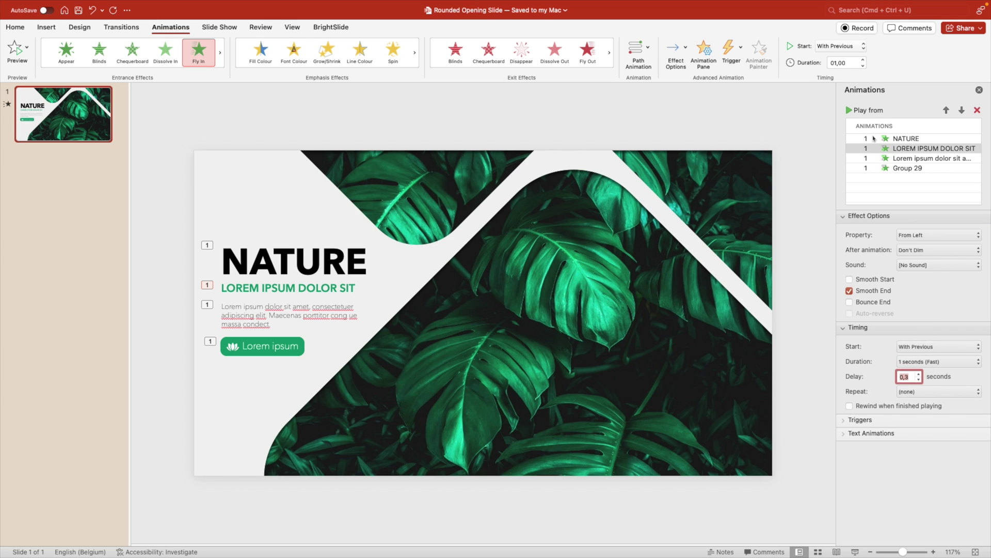
left_click(923, 159)
left_click(908, 379)
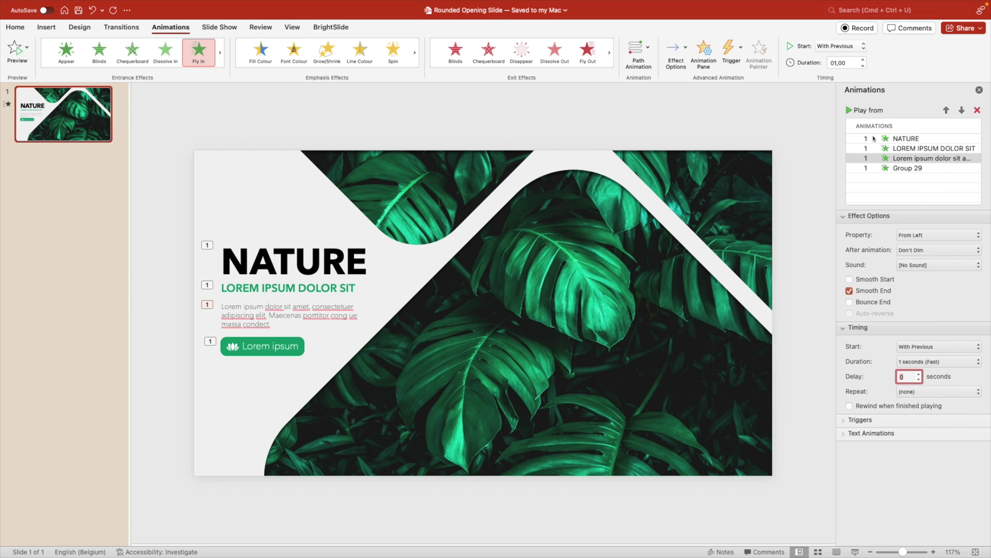
left_click(913, 169)
left_click(906, 376)
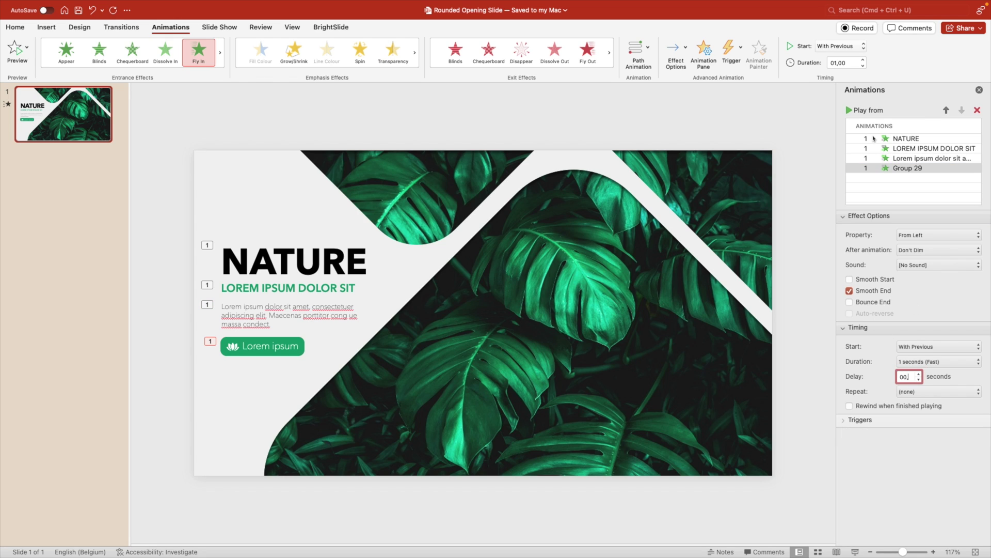
left_click(877, 191)
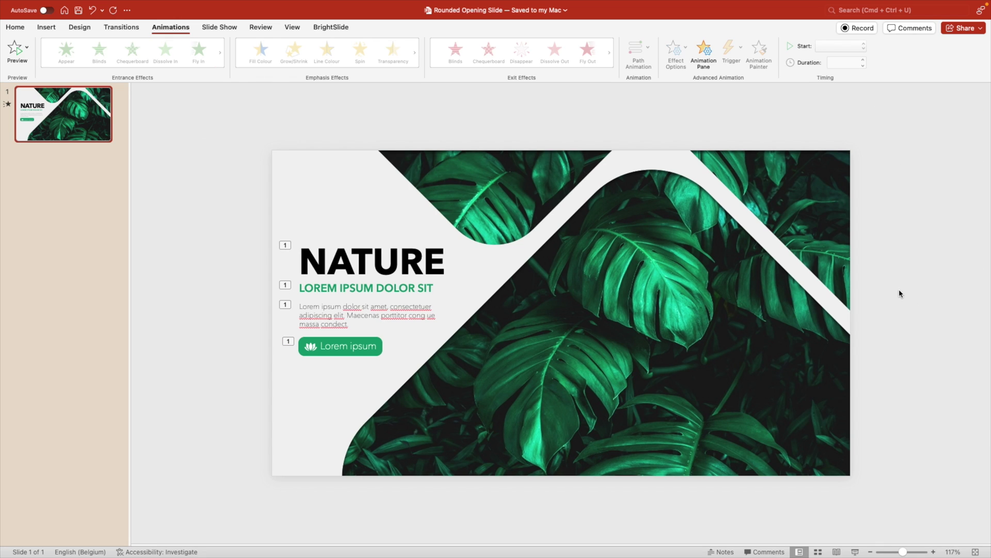